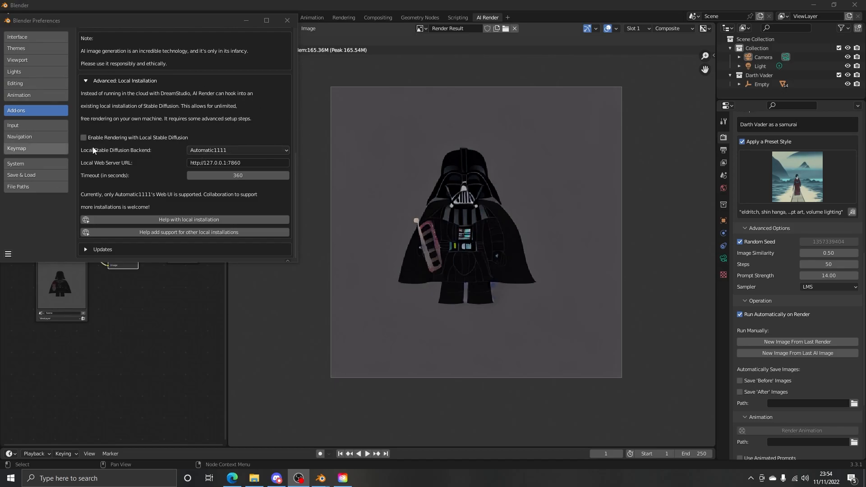
Switch from Blender to the browser and open the A1111's WebUI Installer v0.0.10a release page
scroll(97, 139, "up", 5)
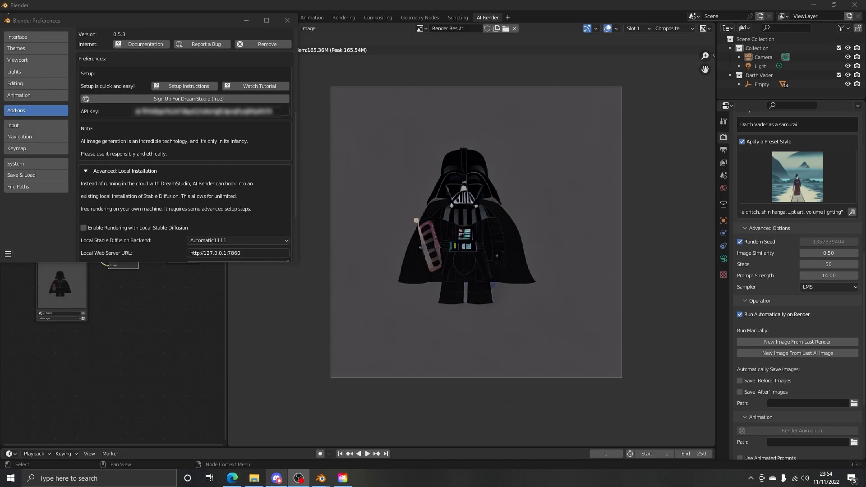
scroll(203, 194, "down", 5)
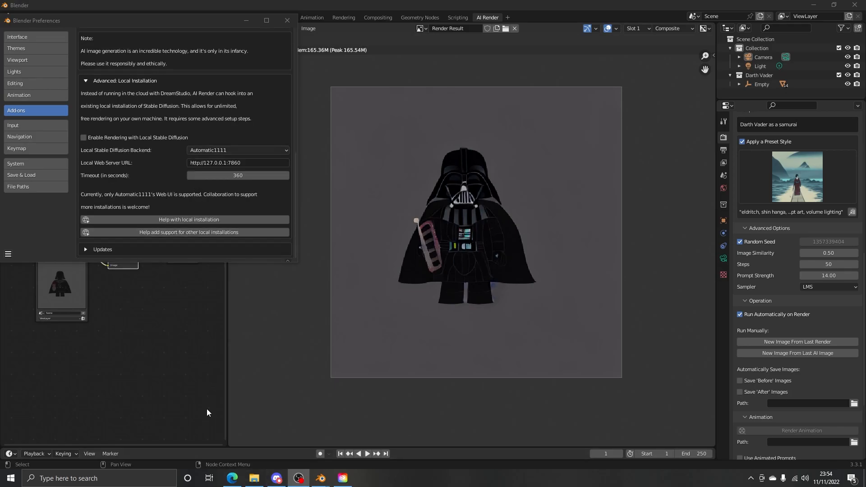
mouse_move(233, 485)
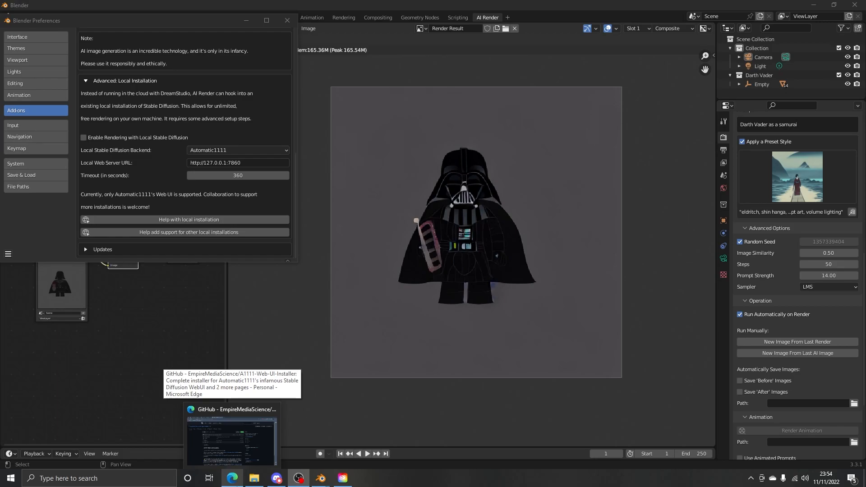
left_click(232, 440)
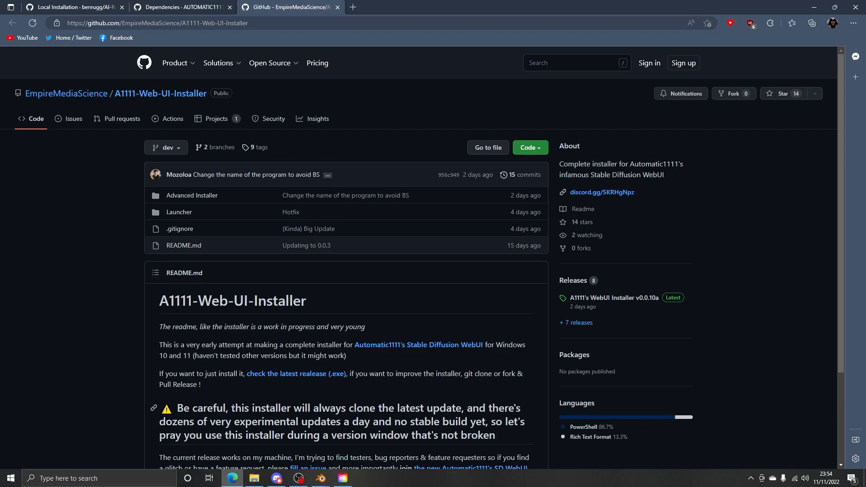
left_click(276, 478)
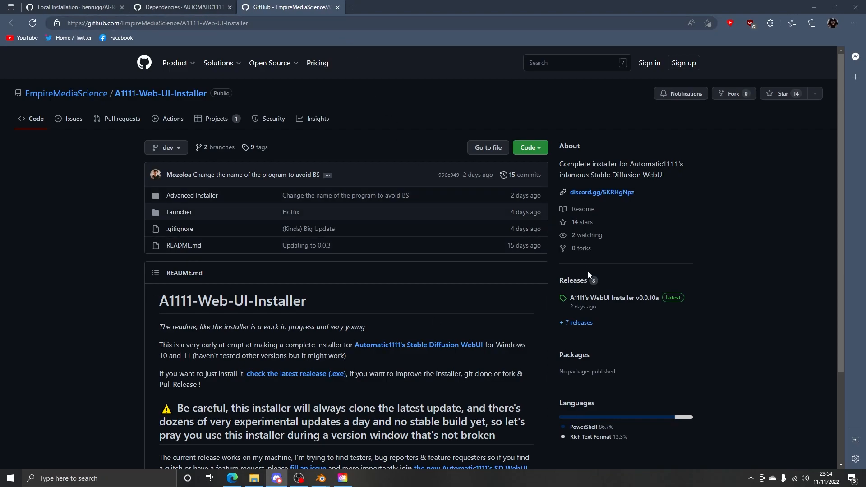
left_click(609, 299)
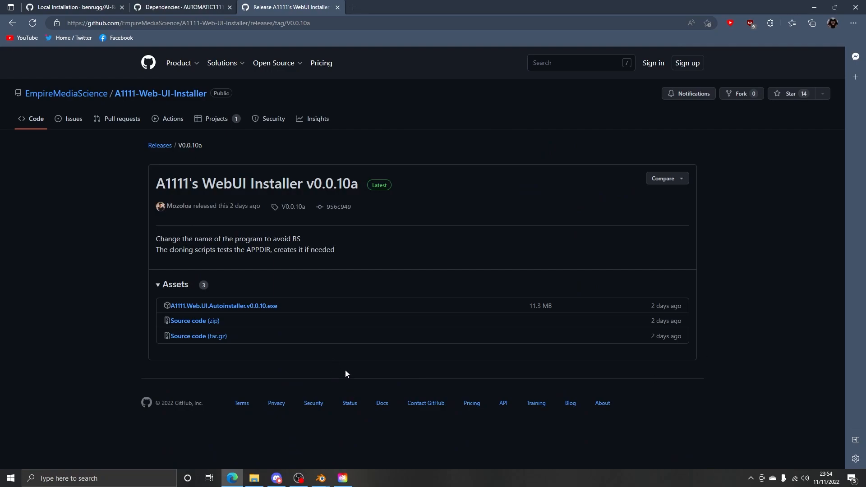
Download A1111.Web.UI.Autoinstaller.v0.0.10.exe and save it in E:\Software\A1111 Web UI
left_click(222, 306)
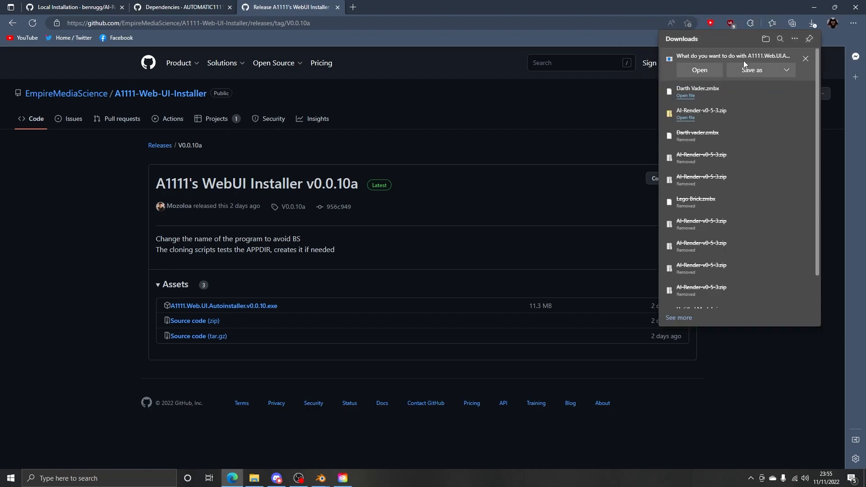
left_click(749, 71)
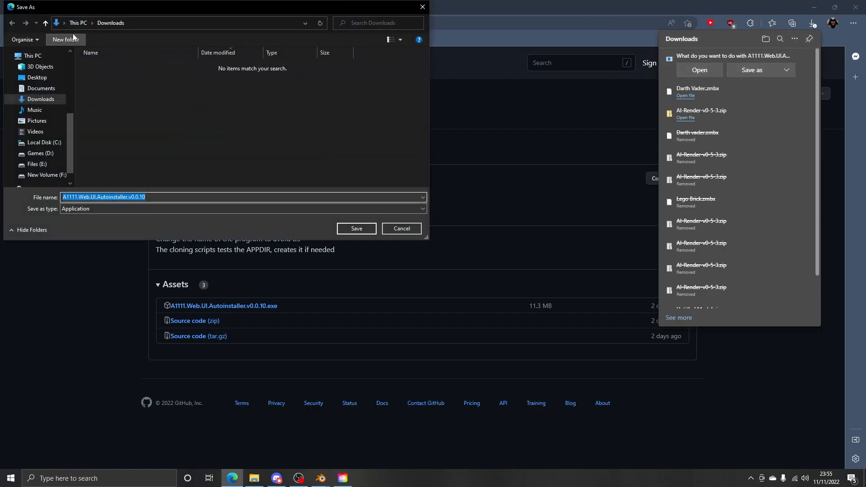
left_click(179, 24)
type("E")
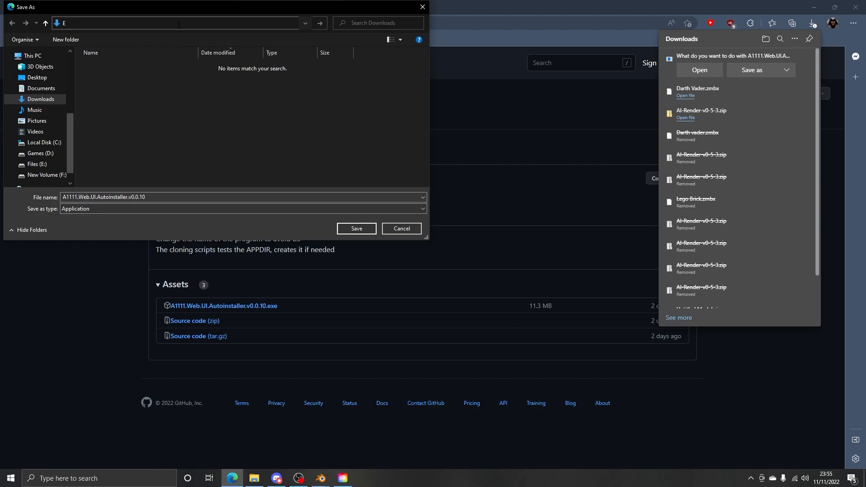
type(":\\")
key("Down")
key("Down")
key("Down")
key("Down")
key("Down")
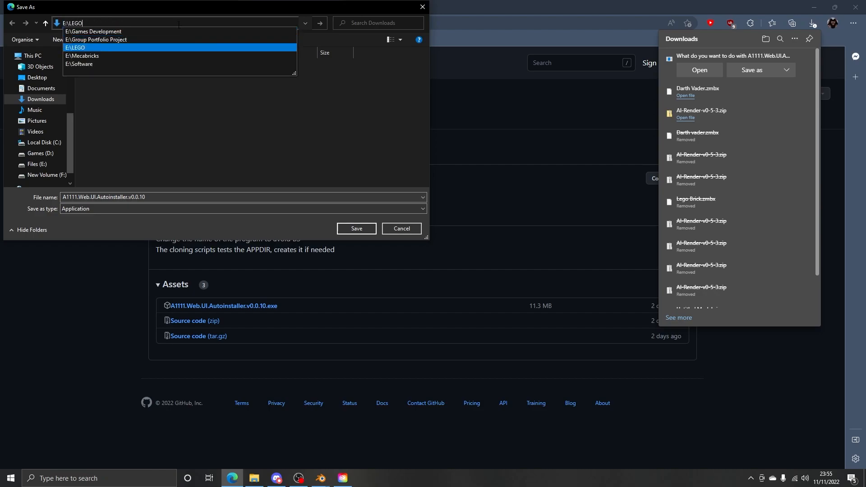
key("Return")
left_click(130, 67)
double_click(129, 66)
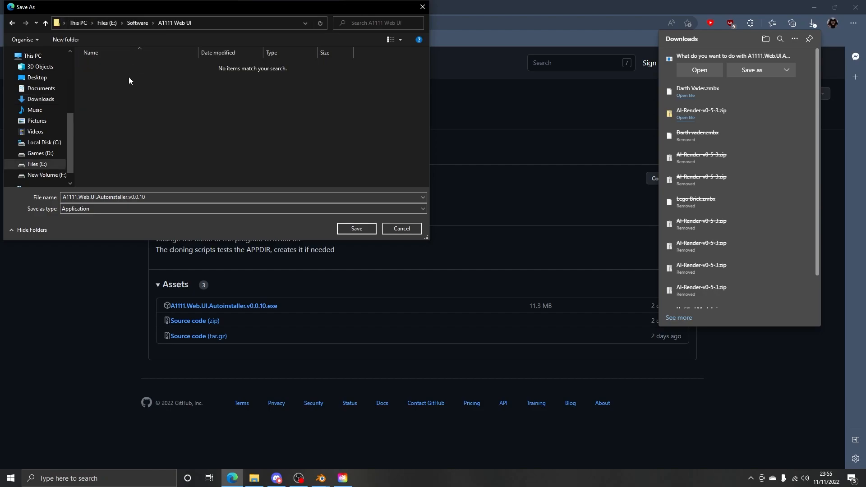
left_click(356, 227)
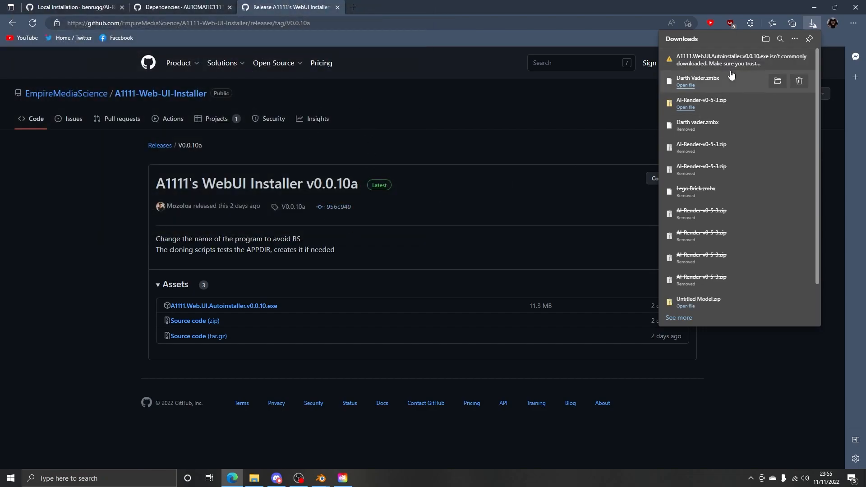
Keep the flagged autoinstaller download despite the SmartScreen warning
left_click(799, 61)
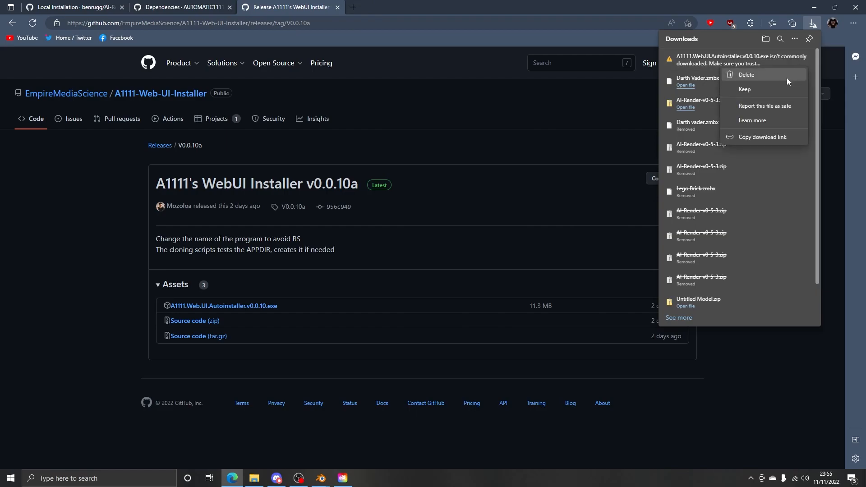
left_click(767, 88)
left_click(702, 187)
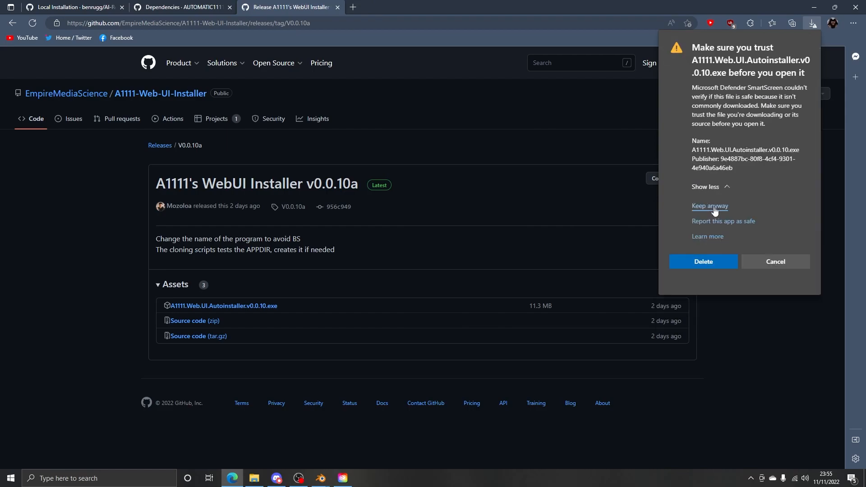
left_click(714, 208)
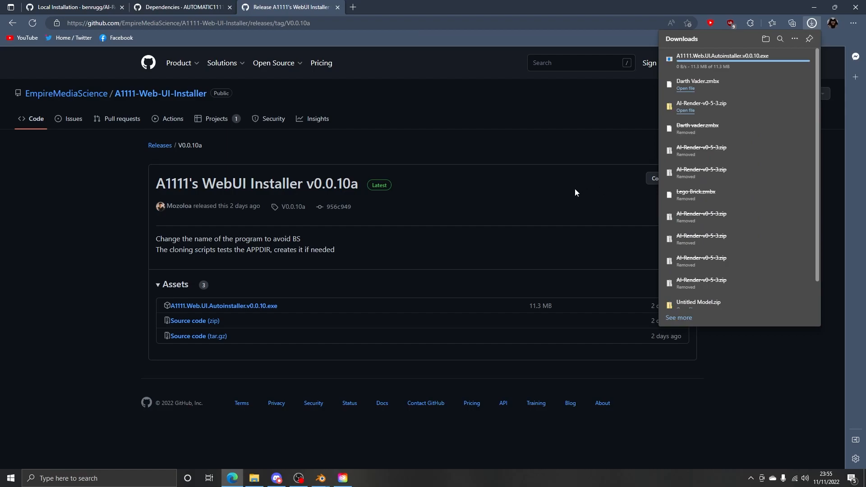
Open the downloaded autoinstaller and show the additional information in the Windows protection warning
left_click(684, 64)
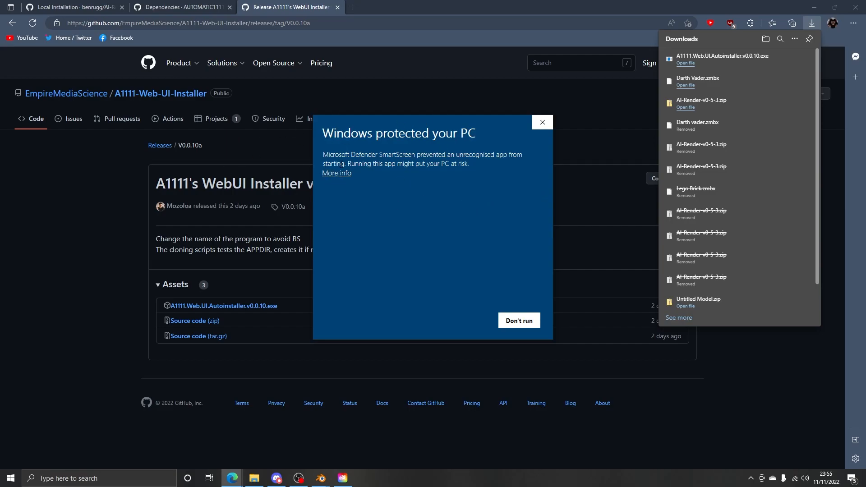
left_click(338, 173)
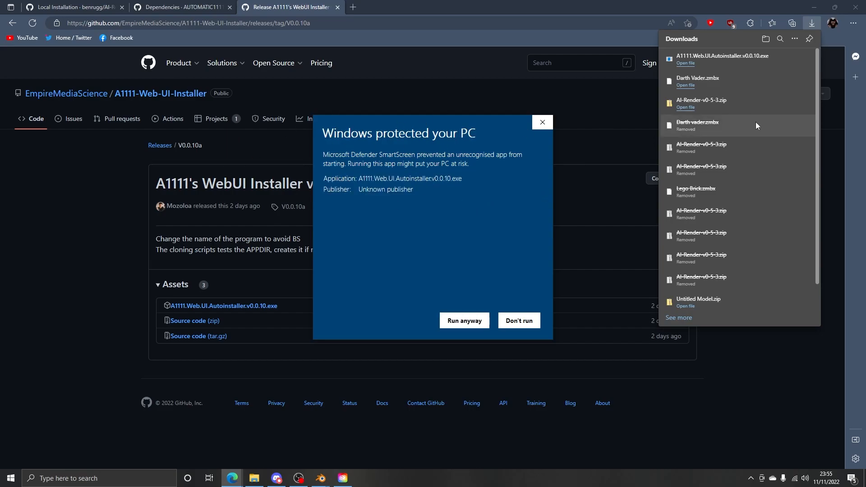
left_click_drag(446, 133, 586, 136)
left_click(535, 192)
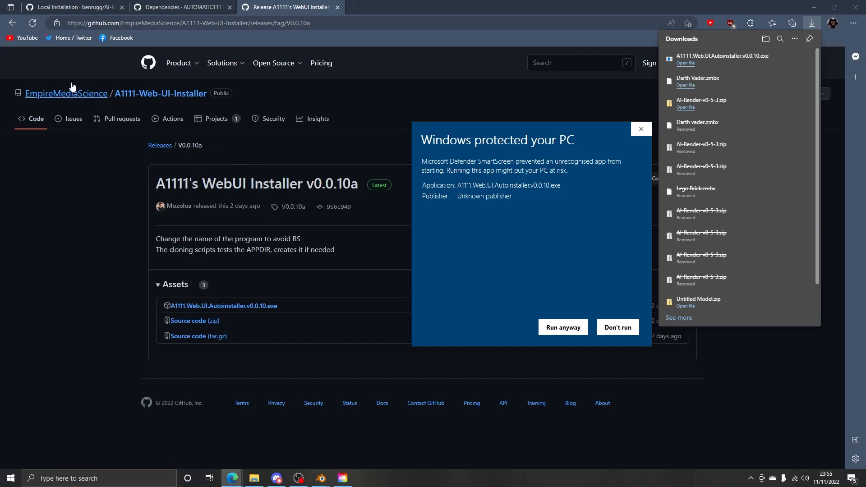
Look over the AI Render wiki's Local Installation instructions, including the Windows configuration steps, and return to the installer release page
left_click(62, 9)
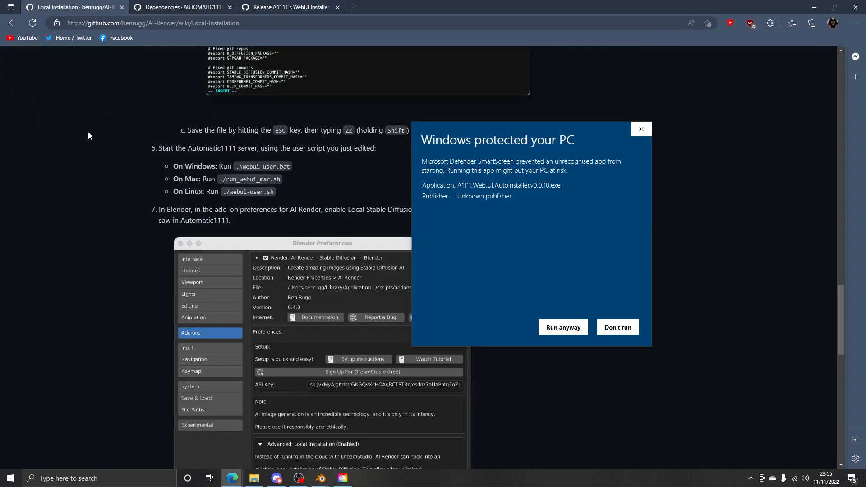
scroll(227, 145, "up", 12)
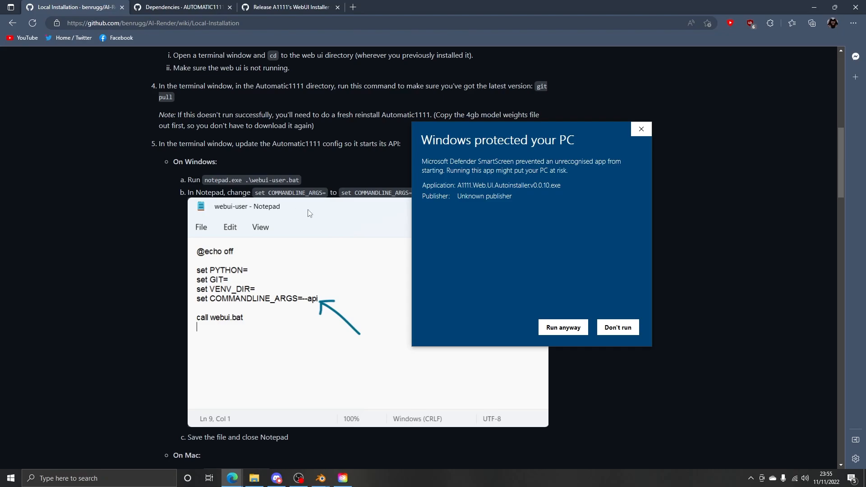
scroll(231, 246, "up", 10)
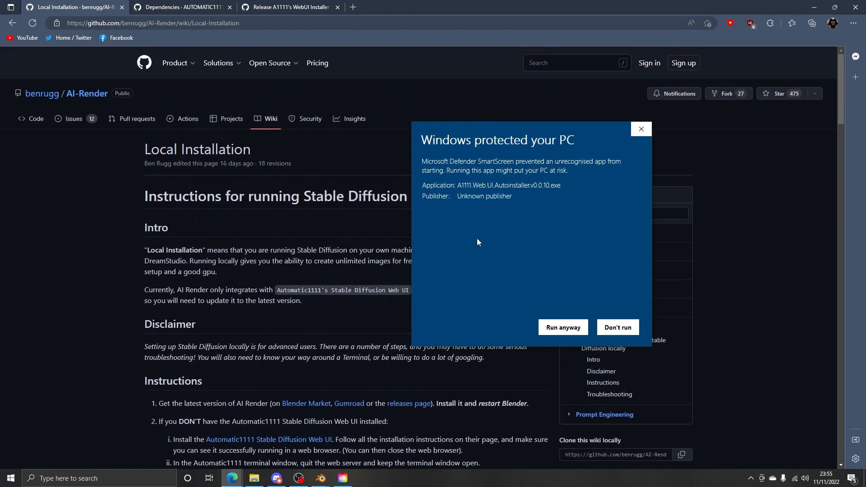
left_click(250, 5)
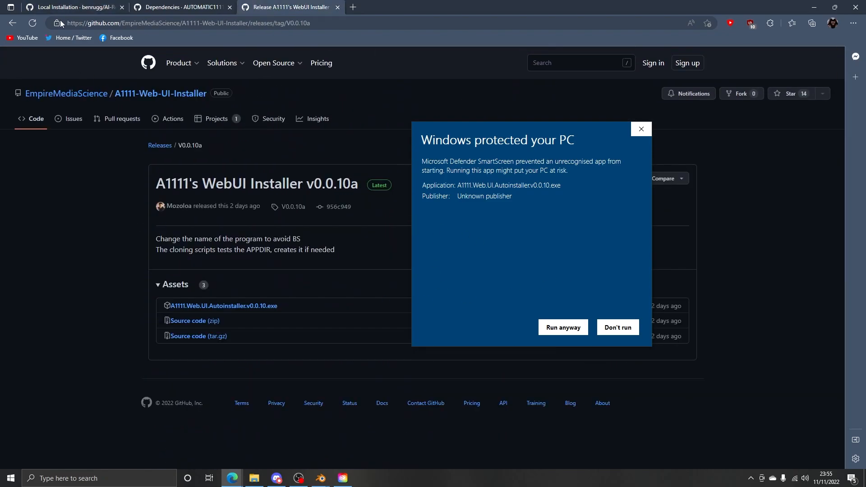
Run the blocked installer anyway and deselect the GIT and Python prerequisites and the Install SD Checkpoint option
left_click(561, 328)
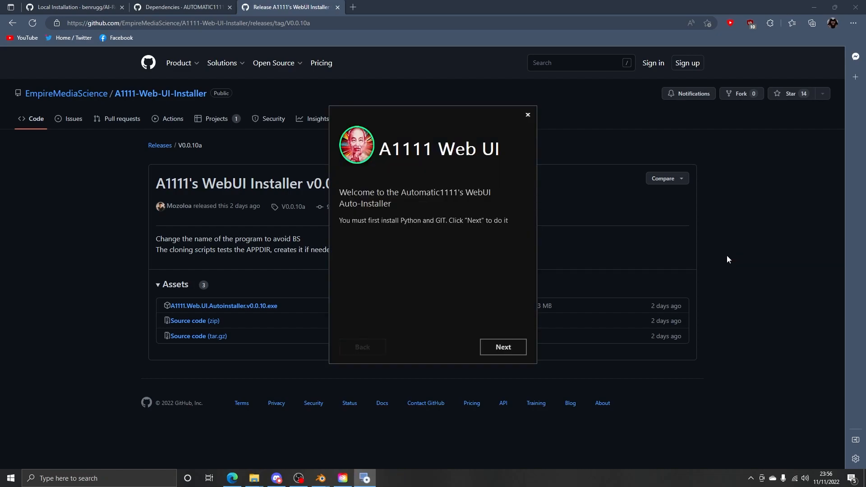
left_click(501, 347)
left_click(352, 223)
left_click(352, 233)
left_click(352, 233)
left_click(352, 224)
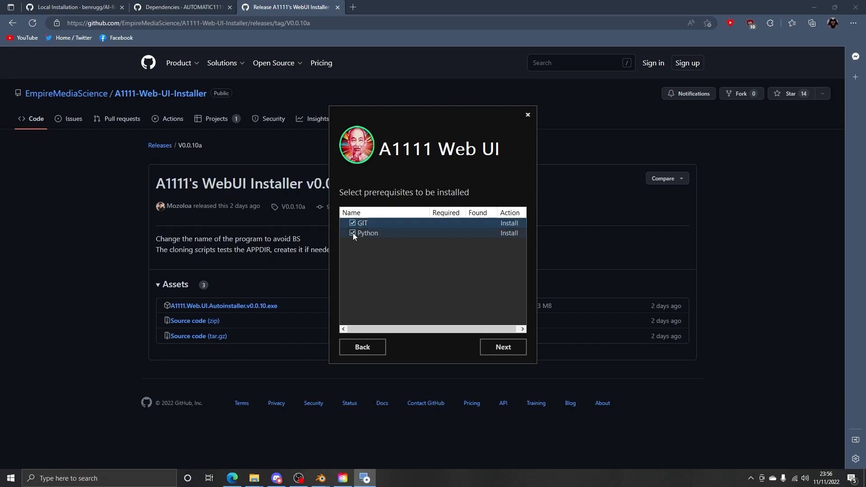
left_click(353, 233)
left_click(353, 224)
left_click(352, 223)
left_click(353, 233)
left_click(353, 233)
left_click(352, 223)
left_click(501, 347)
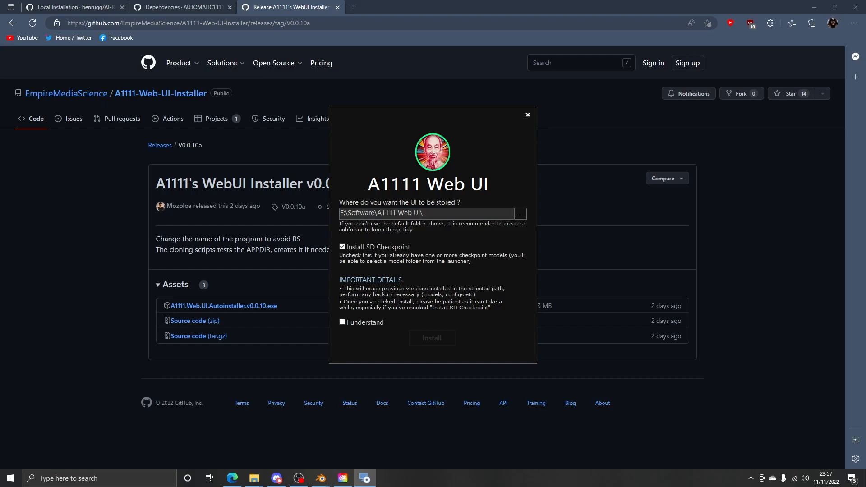
left_click(343, 248)
Check the Dependencies wiki and its official Stable Diffusion checkpoint download page on Hugging Face
left_click(165, 4)
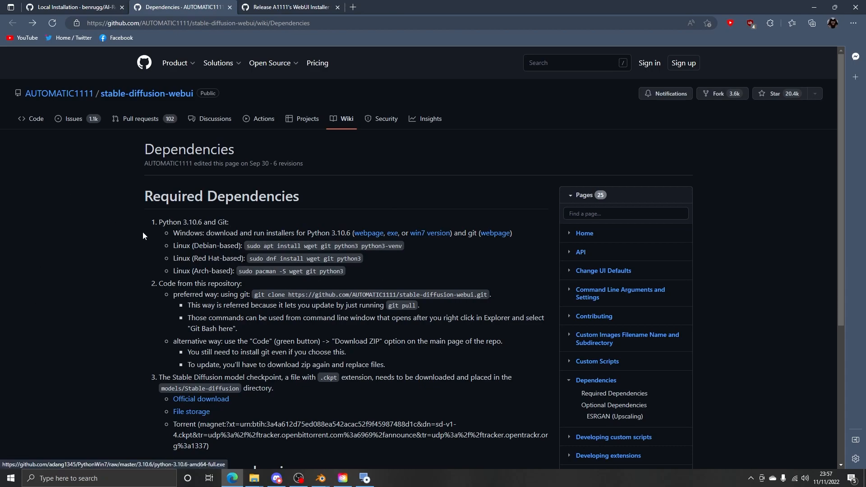
scroll(134, 231, "down", 3)
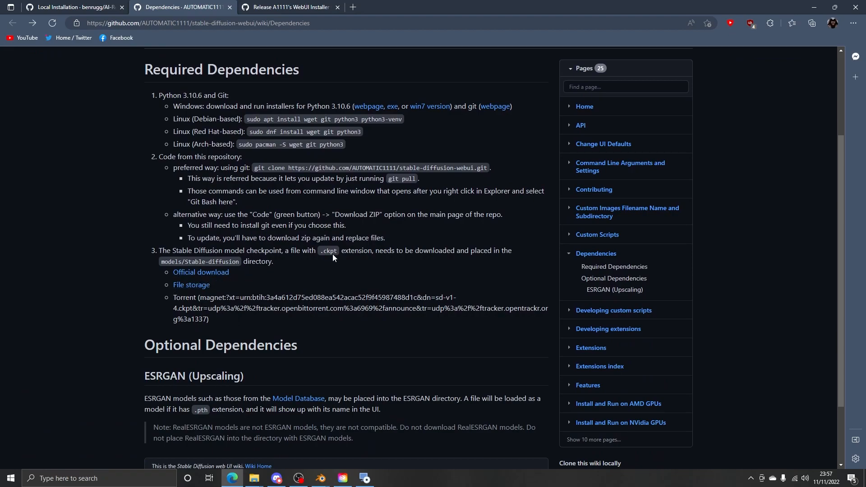
middle_click(206, 276)
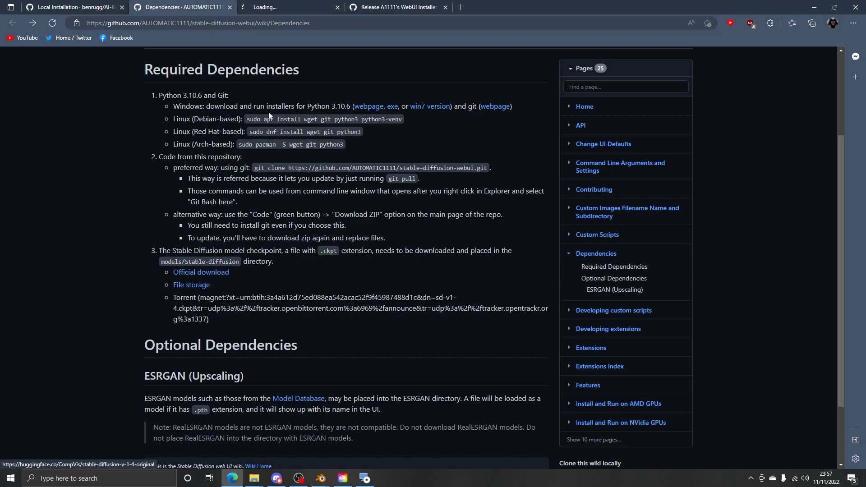
left_click(274, 7)
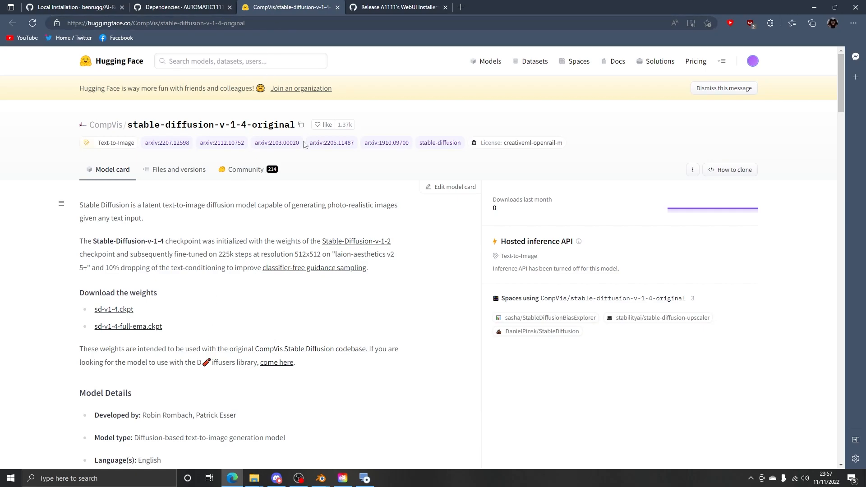
middle_click(264, 4)
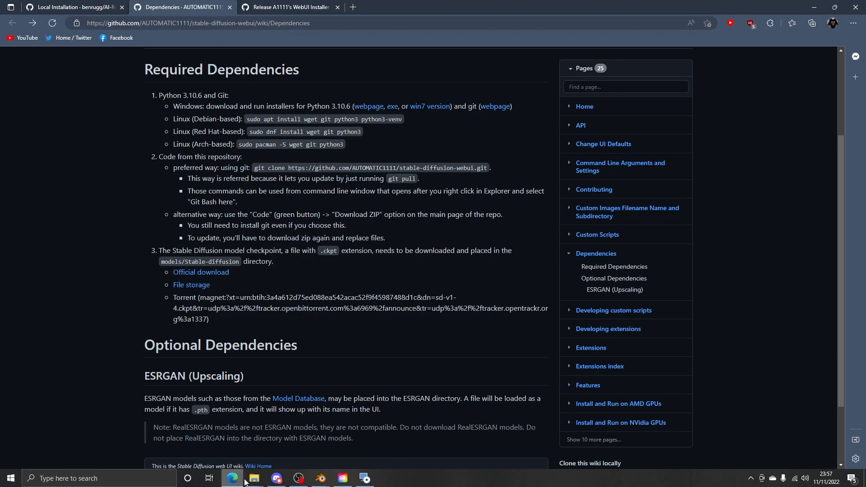
Return to the installer, acknowledge the important details, and complete the Web UI installation in E:\Software\A1111 Web UI
left_click(363, 484)
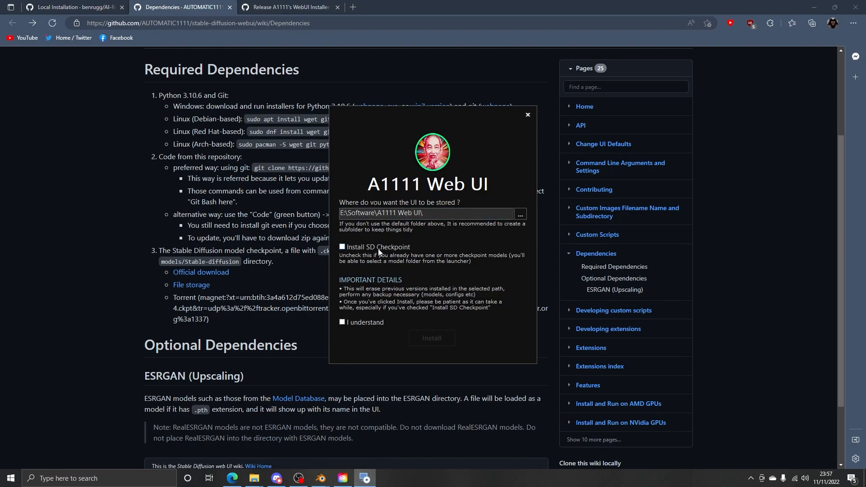
left_click(343, 321)
left_click(411, 341)
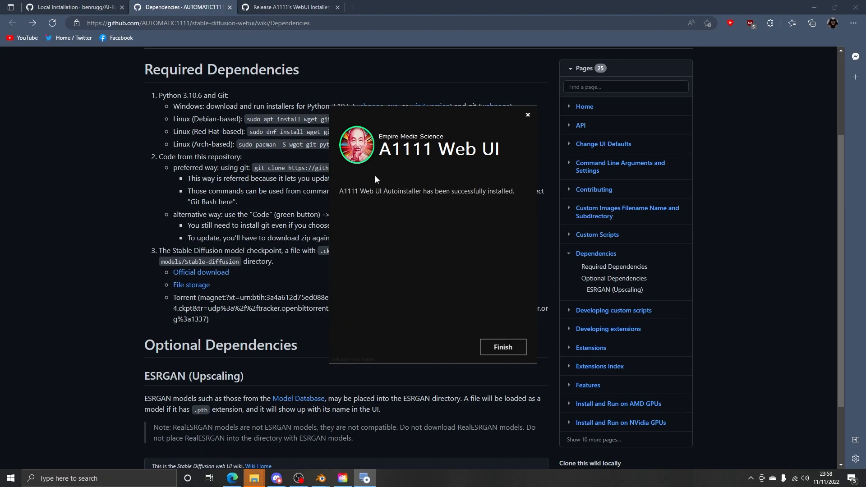
left_click(503, 347)
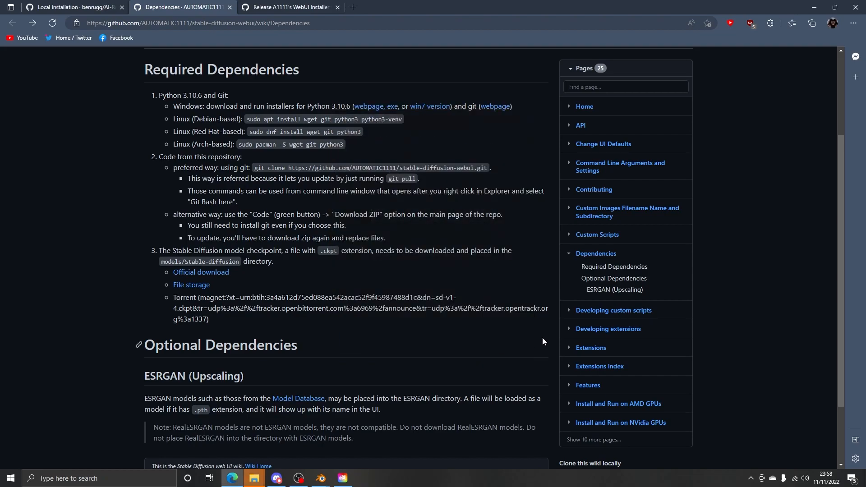
Copy the sd-v1-4.ckpt checkpoint file from the Downloads folder
left_click_drag(836, 180, 424, 73)
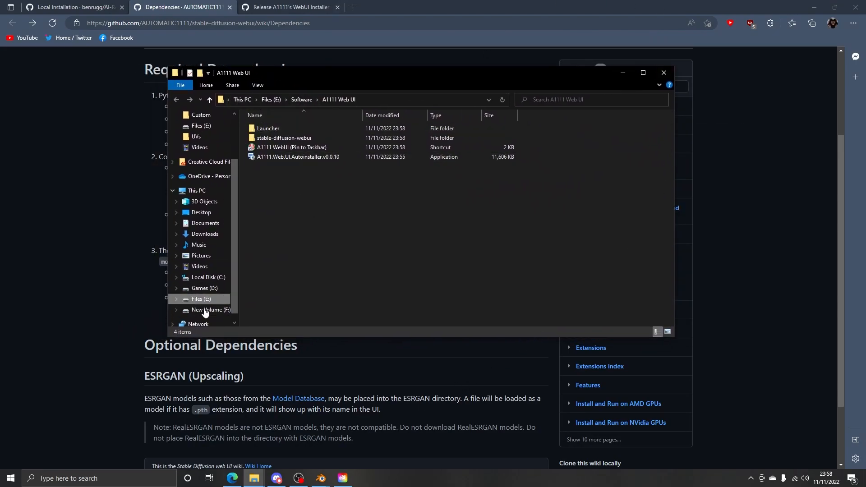
left_click(264, 478)
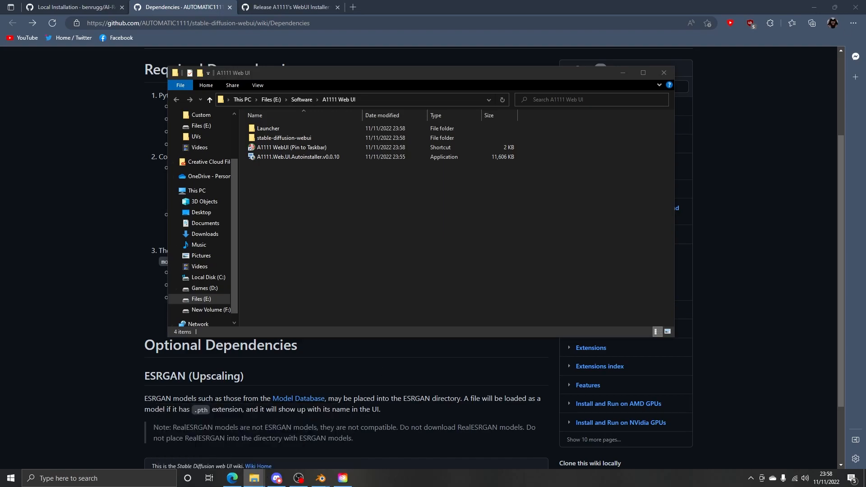
left_click_drag(865, 126, 734, 116)
left_click_drag(682, 122, 619, 151)
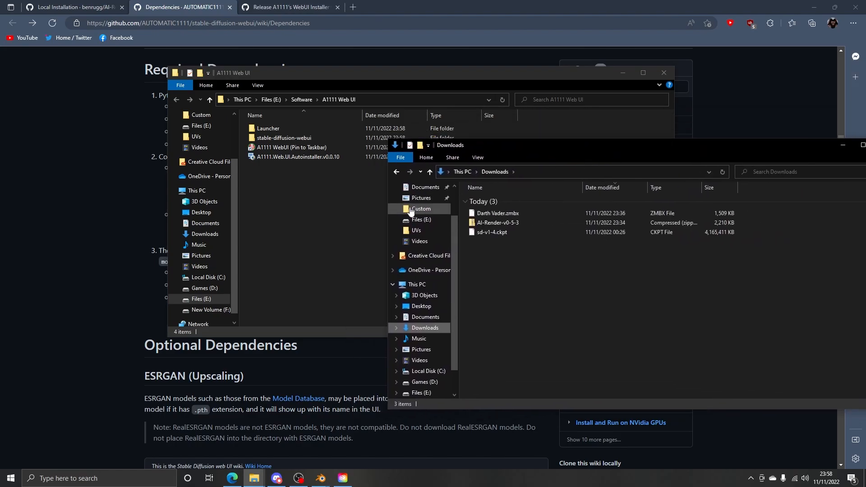
left_click(486, 234)
right_click(491, 238)
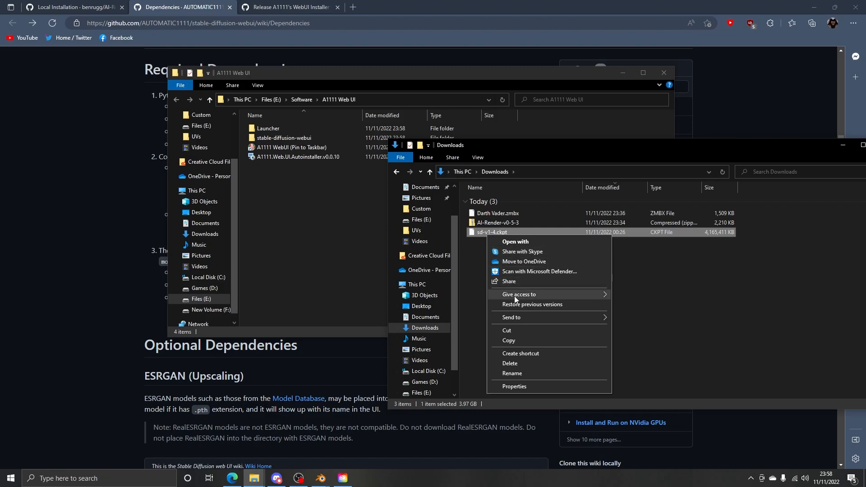
left_click(505, 341)
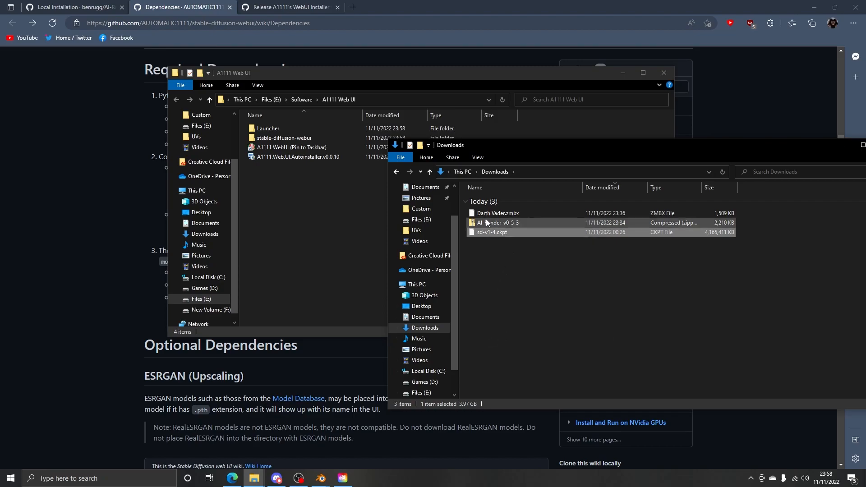
right_click(483, 233)
left_click(510, 329)
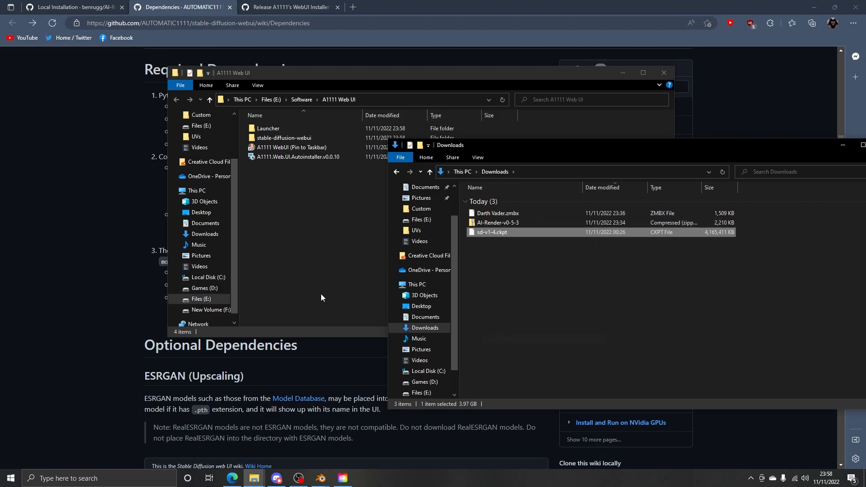
Paste the checkpoint into stable-diffusion-webui\models\Stable-diffusion inside the A1111 Web UI folder
left_click(321, 294)
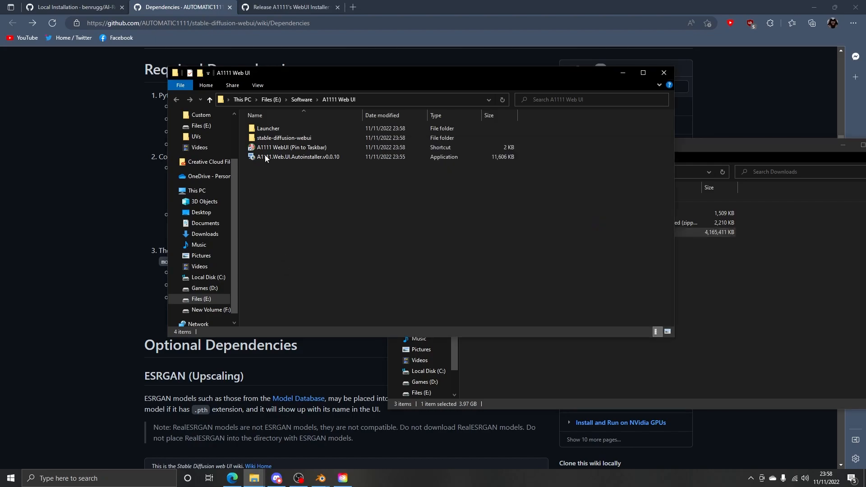
double_click(319, 139)
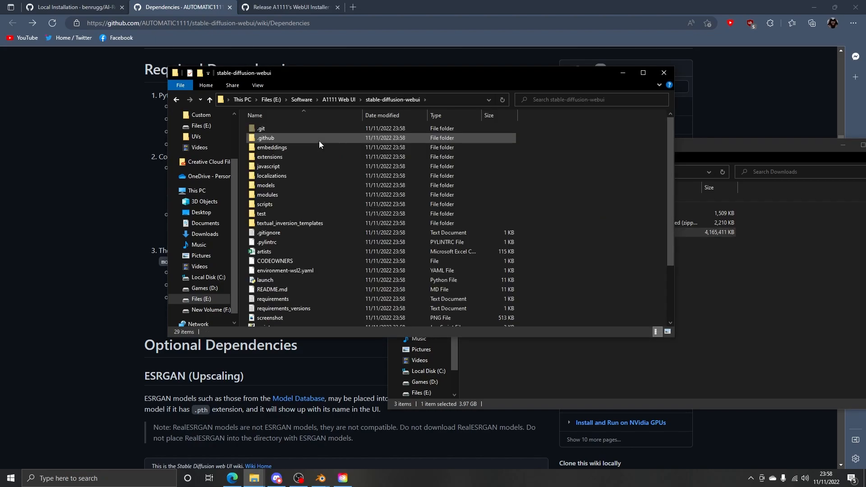
double_click(268, 185)
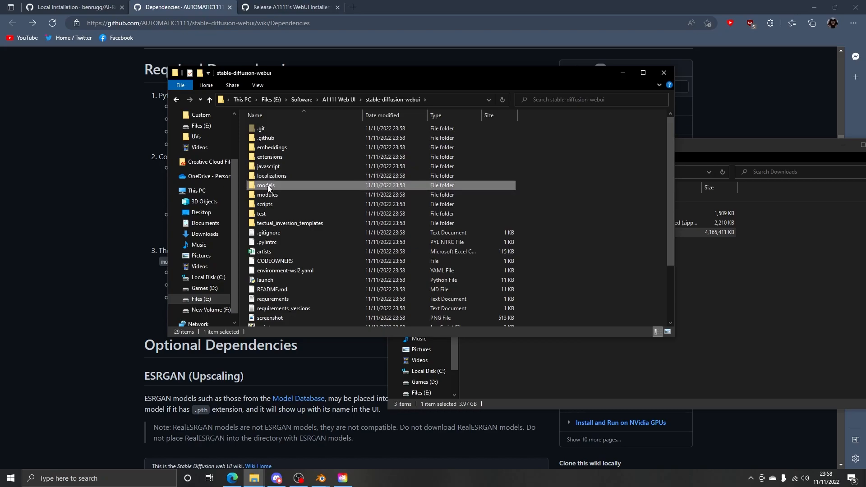
double_click(275, 138)
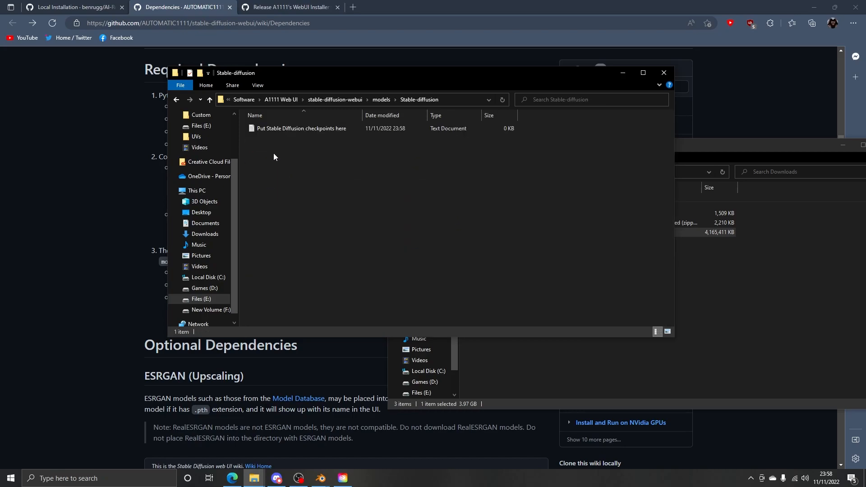
key("ctrl+v")
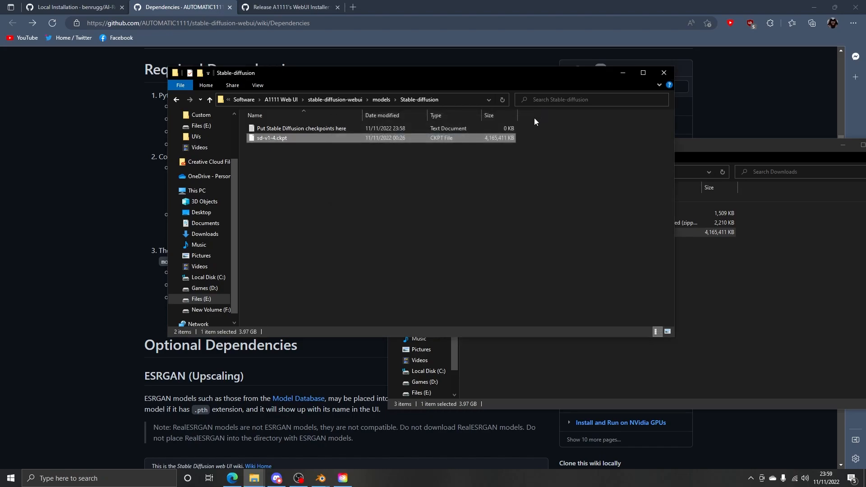
Check the wiki's Local Installation instructions and run the webui-user Windows batch file from the stable-diffusion-webui folder
left_click_drag(485, 81, 610, 101)
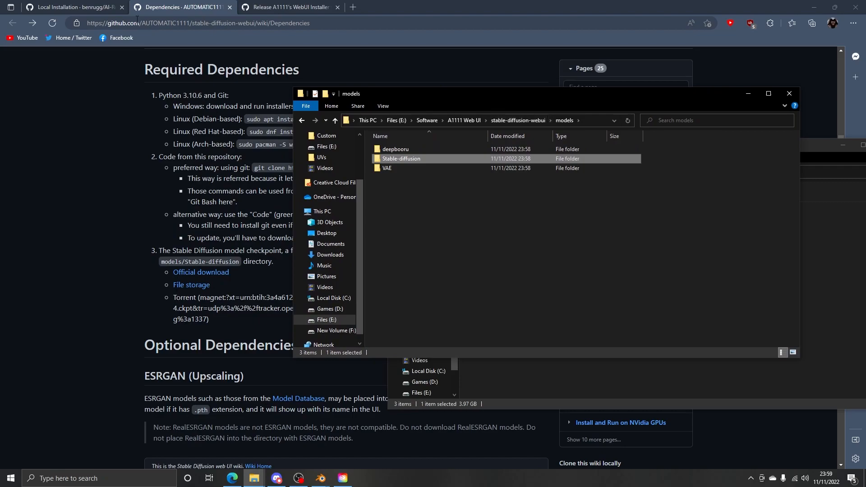
left_click(70, 5)
scroll(163, 336, "down", 8)
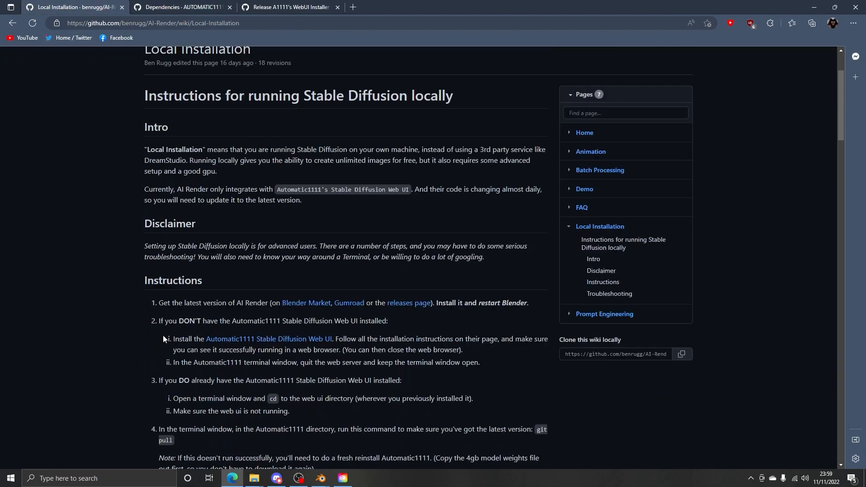
scroll(162, 338, "up", 3)
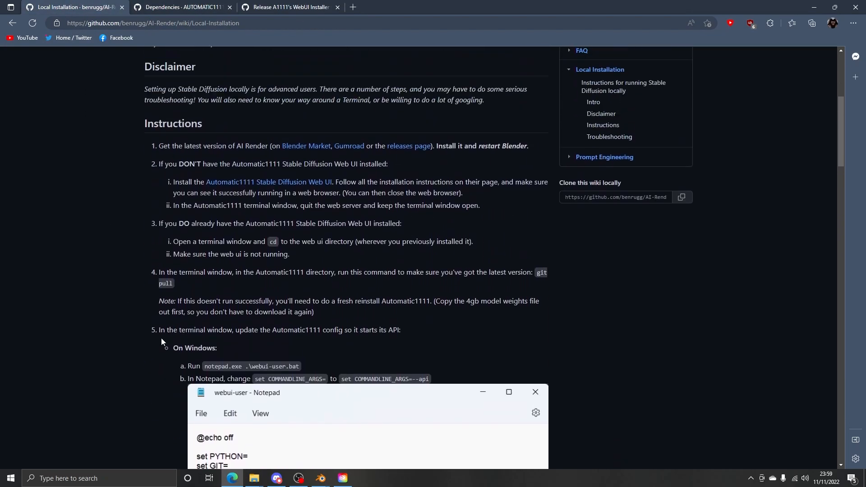
mouse_move(254, 478)
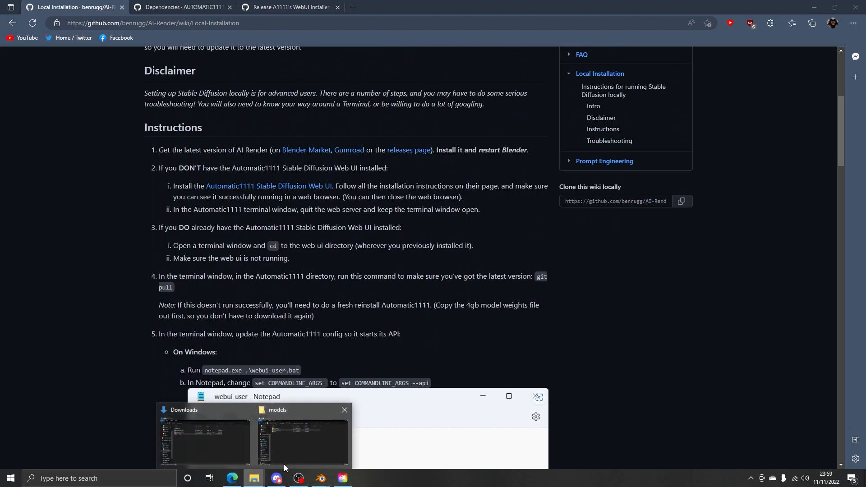
left_click(294, 443)
left_click(508, 120)
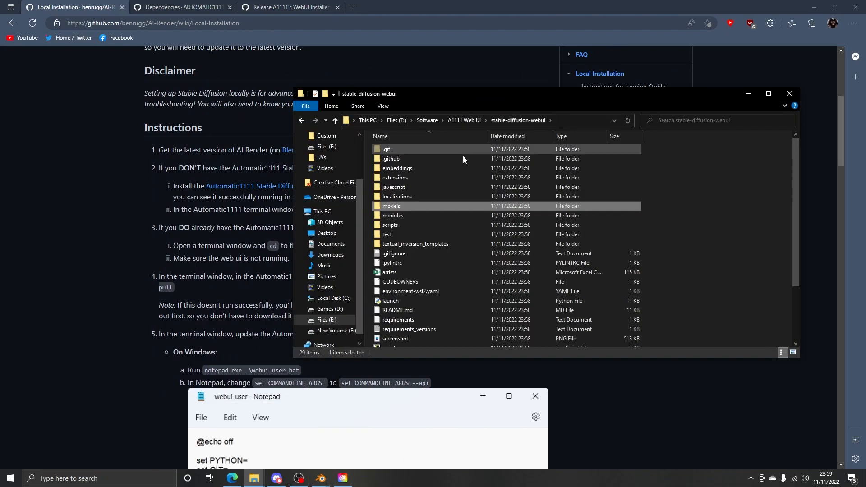
scroll(442, 208, "down", 3)
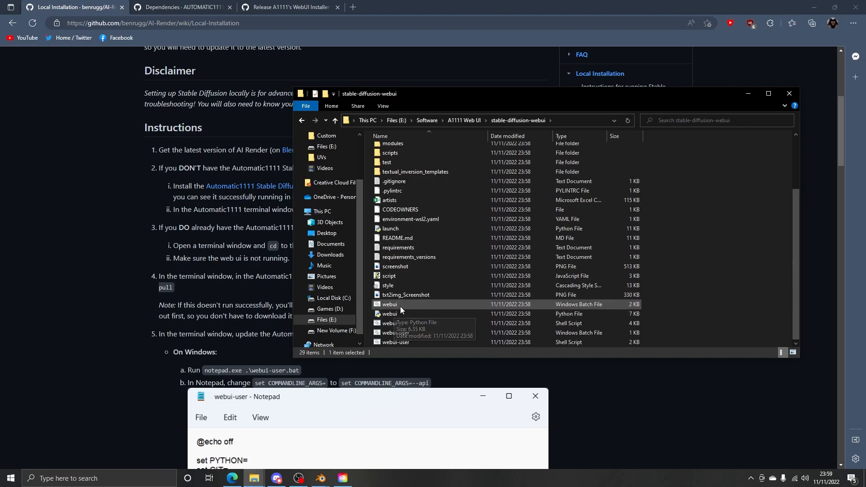
left_click(381, 335)
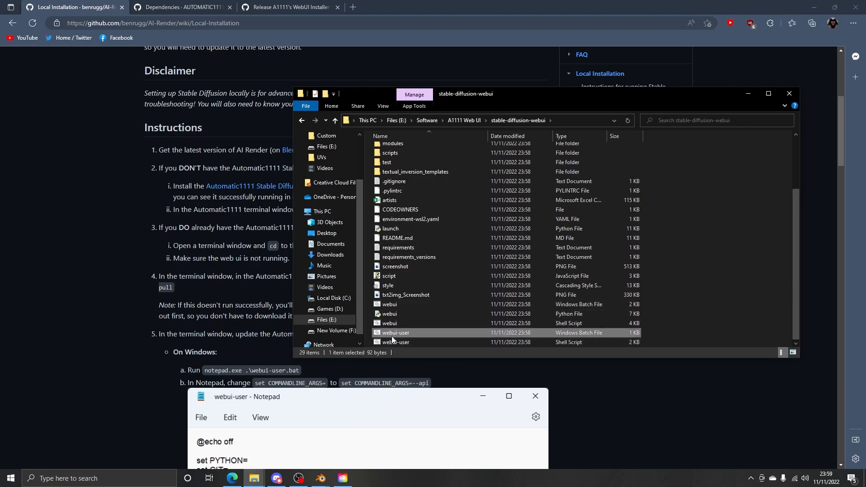
double_click(392, 334)
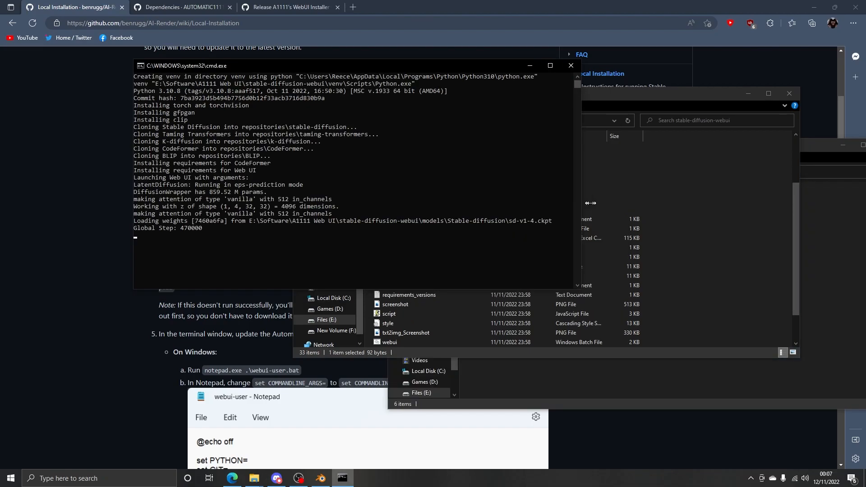
left_click_drag(594, 215, 609, 215)
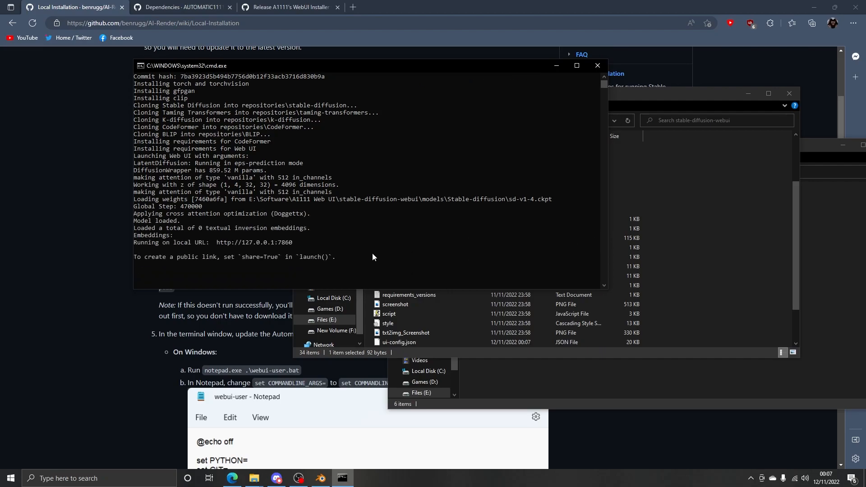
left_click(243, 273)
Open the A1111 WebUI (Pin to Taskbar) launcher from the A1111 Web UI folder and enable Xformers
left_click(708, 280)
left_click(459, 120)
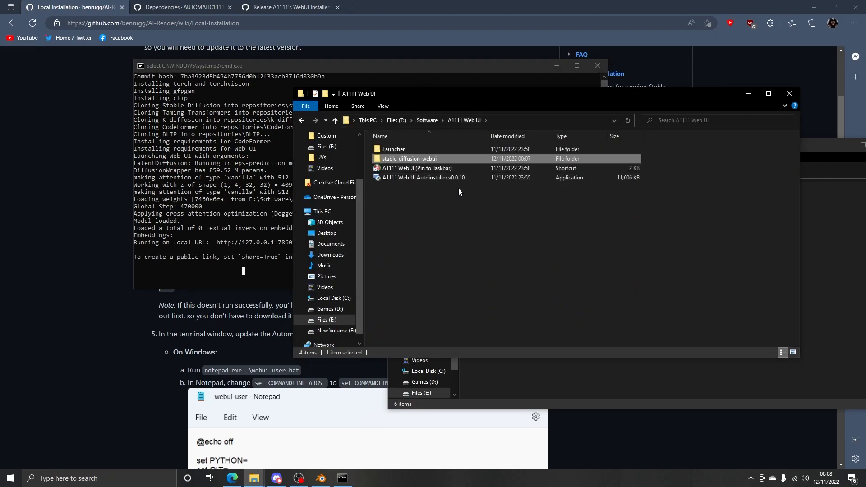
left_click(416, 171)
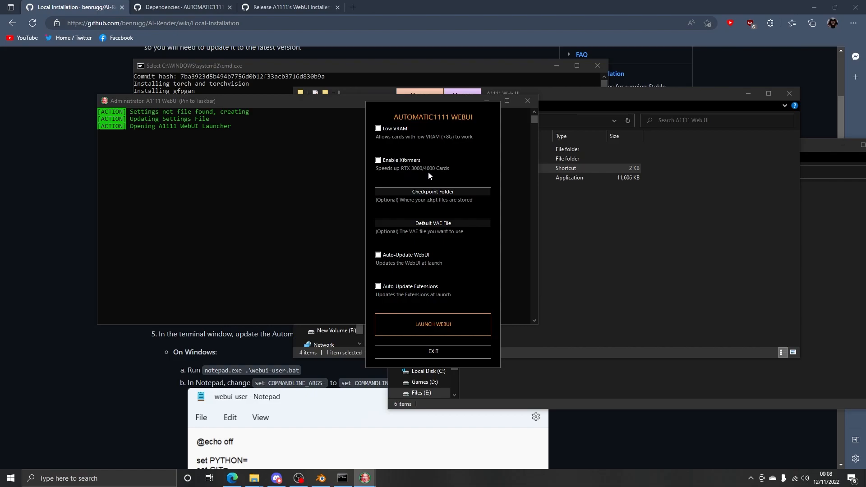
left_click(378, 161)
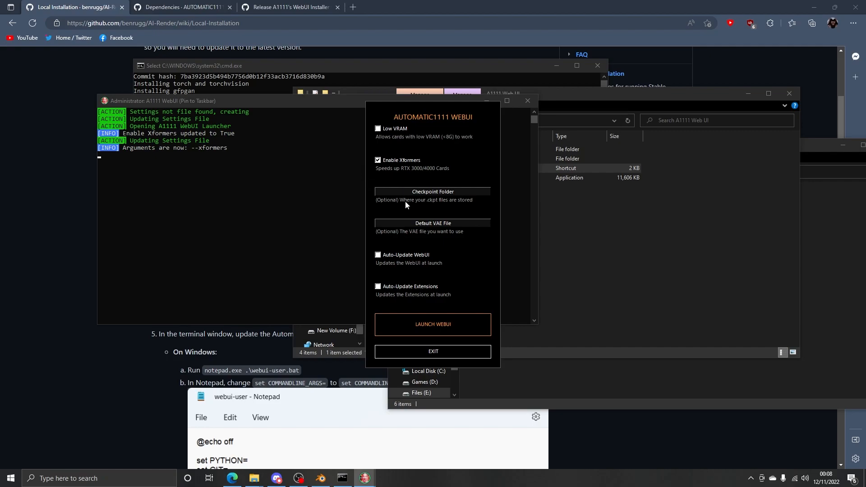
Set the launcher's checkpoint folder to E:\Software\A1111 Web UI\stable-diffusion-webui\models\Stable-diffusion
left_click(441, 193)
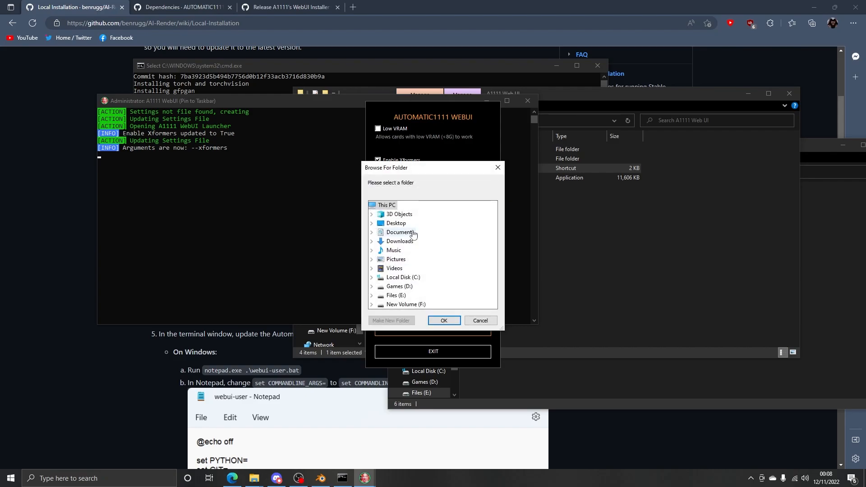
double_click(388, 294)
double_click(405, 304)
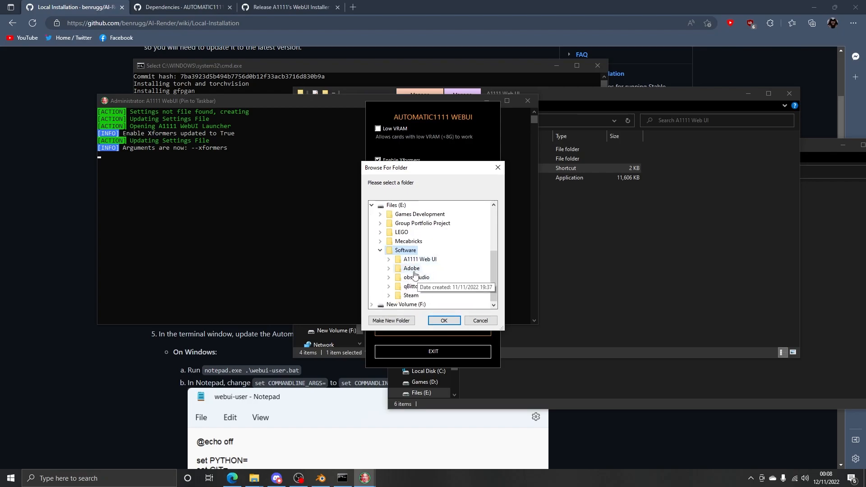
left_click(389, 260)
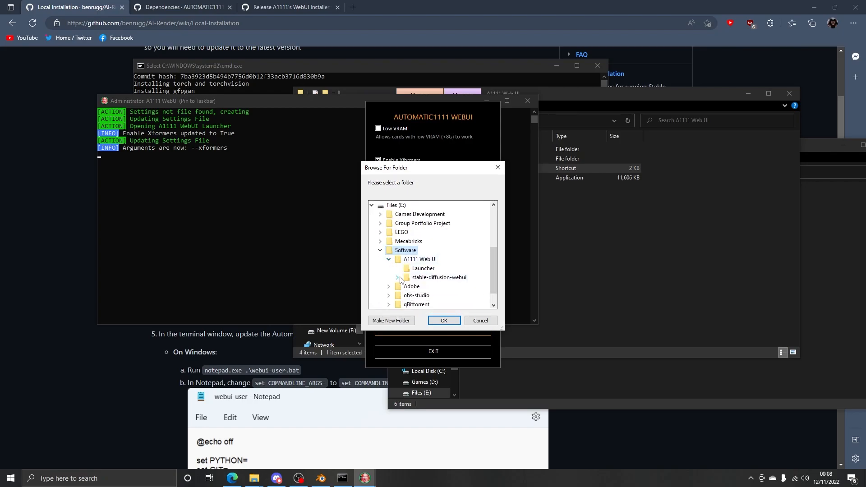
left_click(398, 277)
scroll(431, 245, "down", 2)
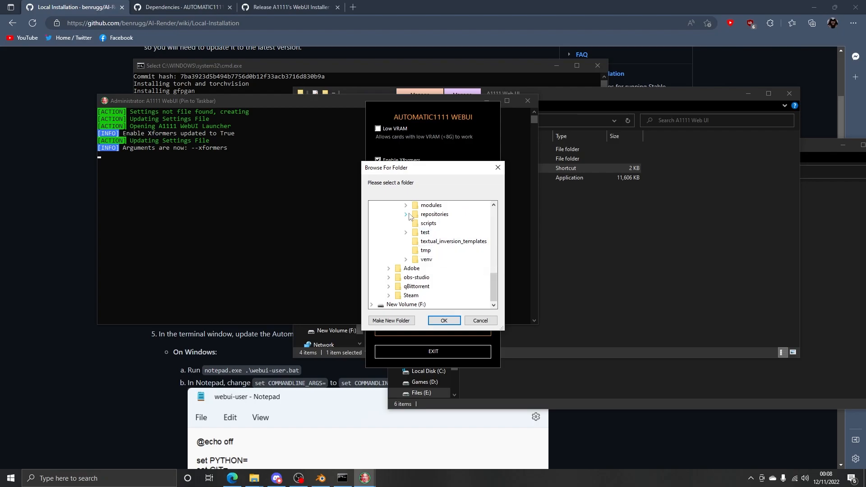
left_click(407, 223)
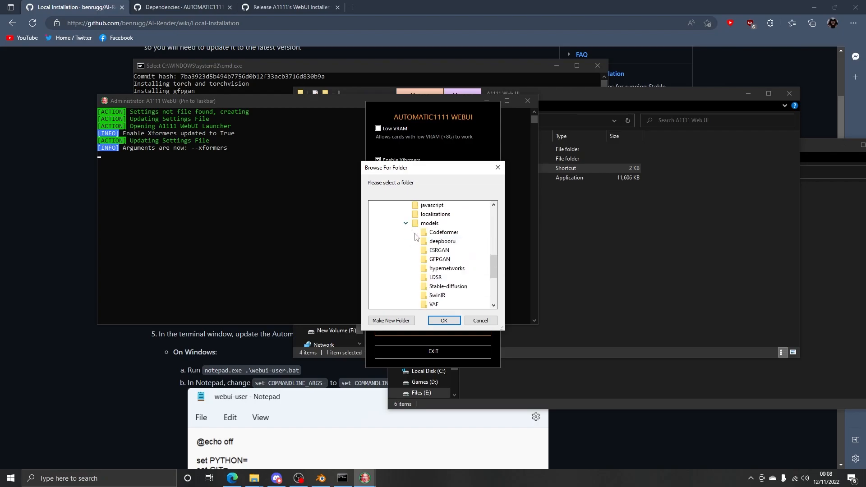
scroll(416, 236, "down", 1)
scroll(434, 256, "up", 2)
scroll(416, 255, "down", 2)
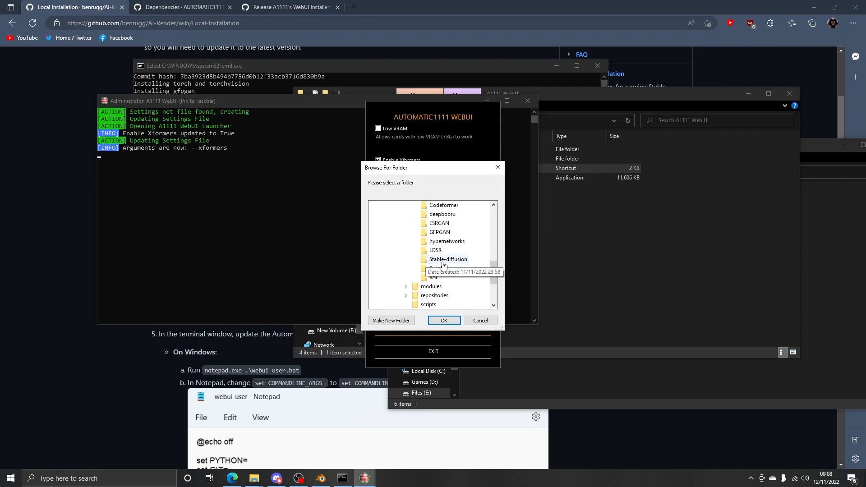
left_click(447, 259)
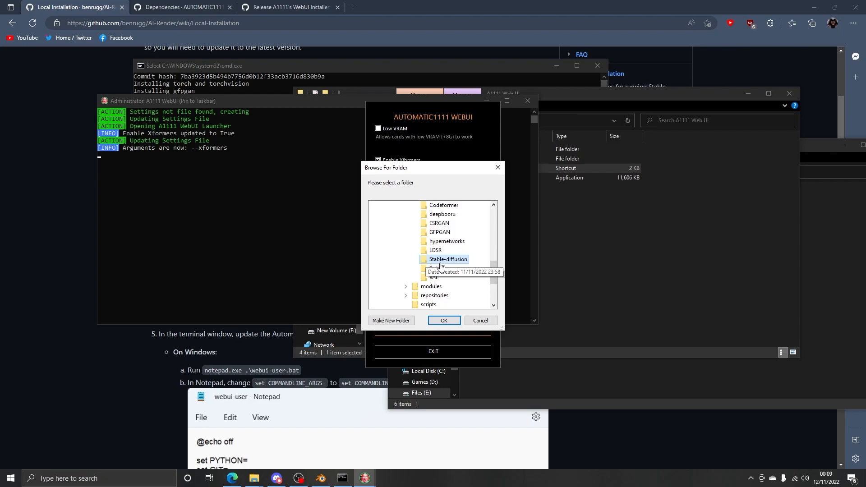
left_click(444, 321)
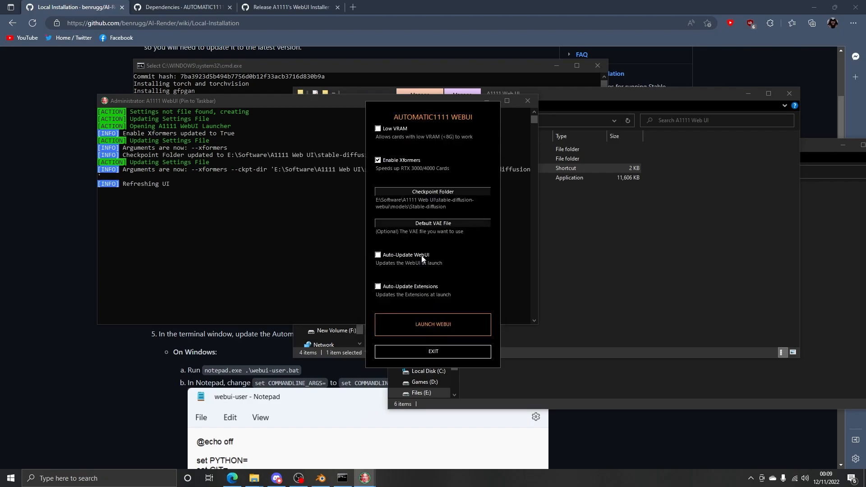
Enable Auto-Update WebUI and Auto-Update Extensions, and launch the Web UI in the browser
left_click(380, 257)
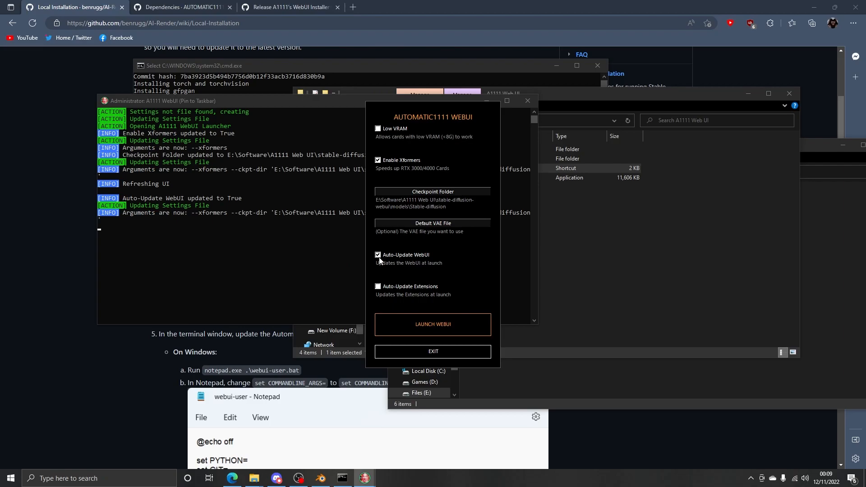
left_click(378, 288)
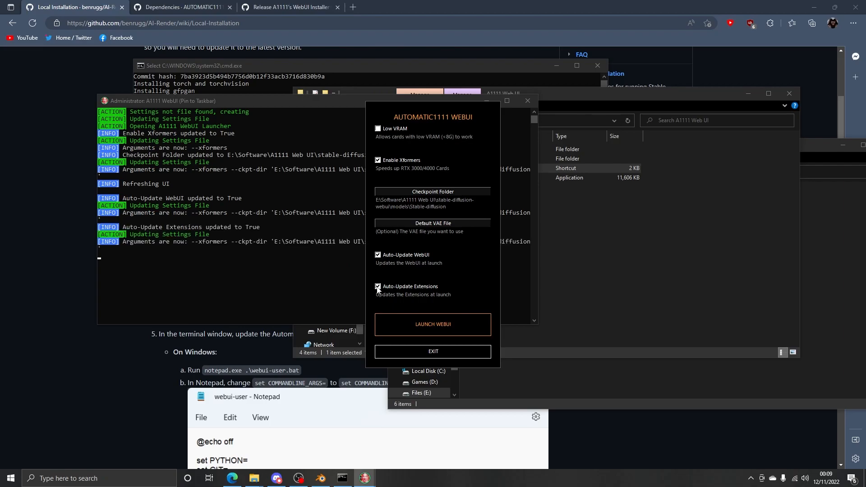
left_click(408, 321)
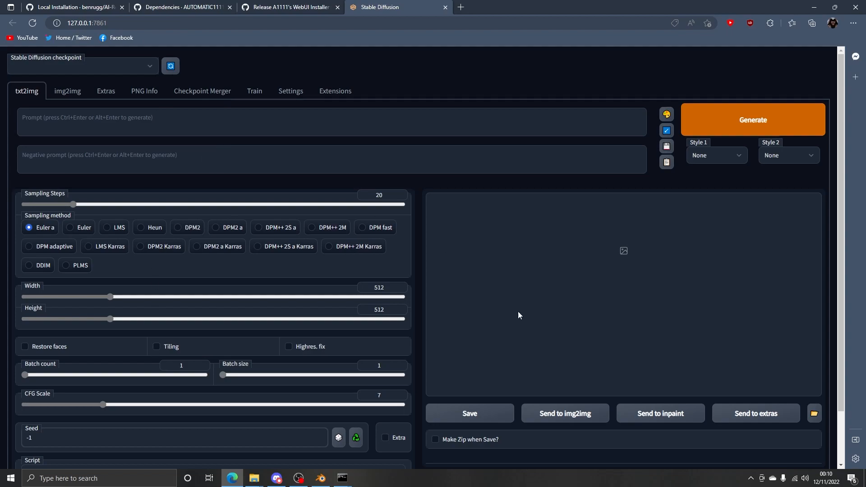
scroll(226, 363, "down", 2)
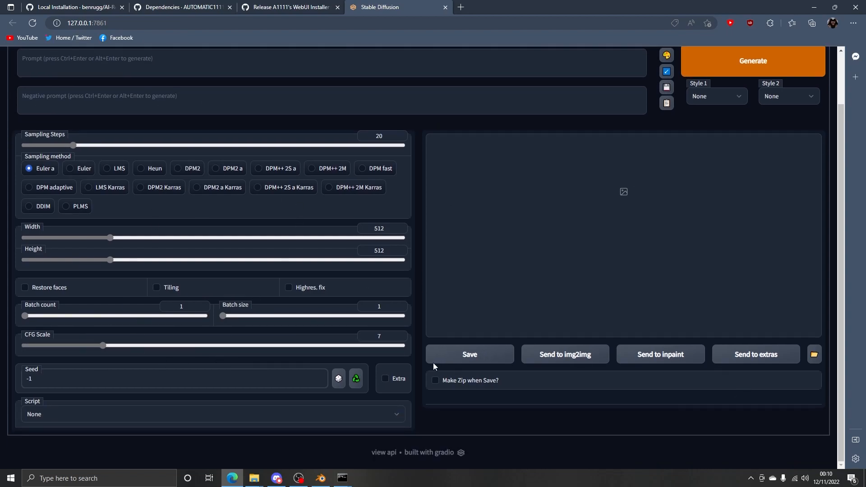
Select sd-v1-4.ckpt as the Stable Diffusion checkpoint in the Web UI
scroll(351, 324, "up", 2)
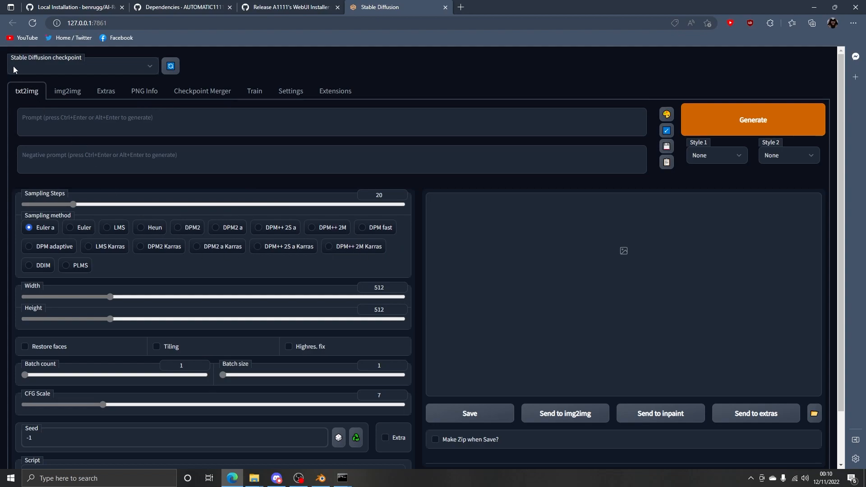
left_click(82, 63)
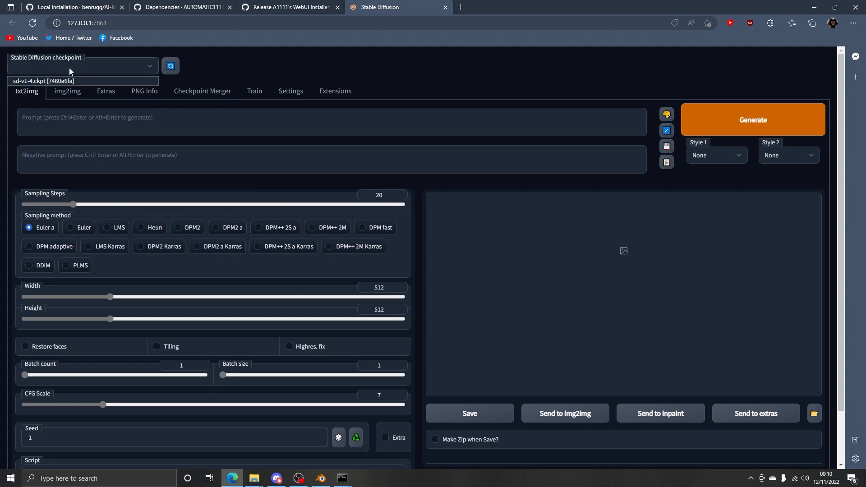
left_click(58, 82)
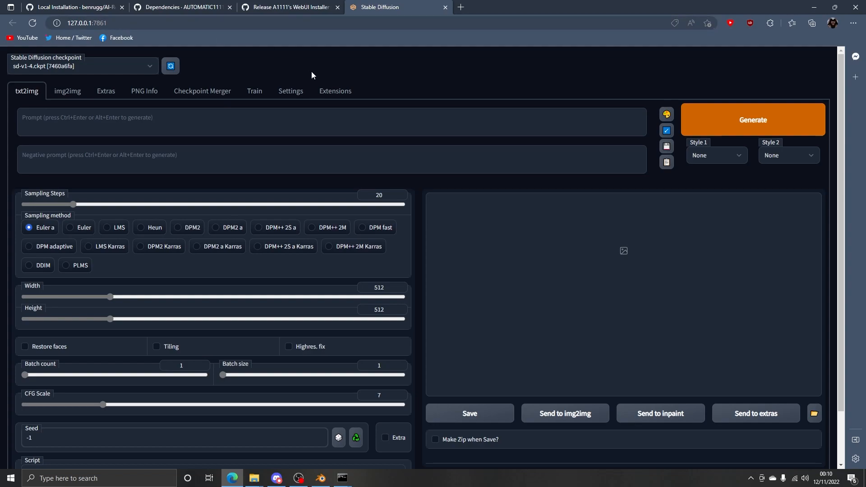
left_click(255, 19)
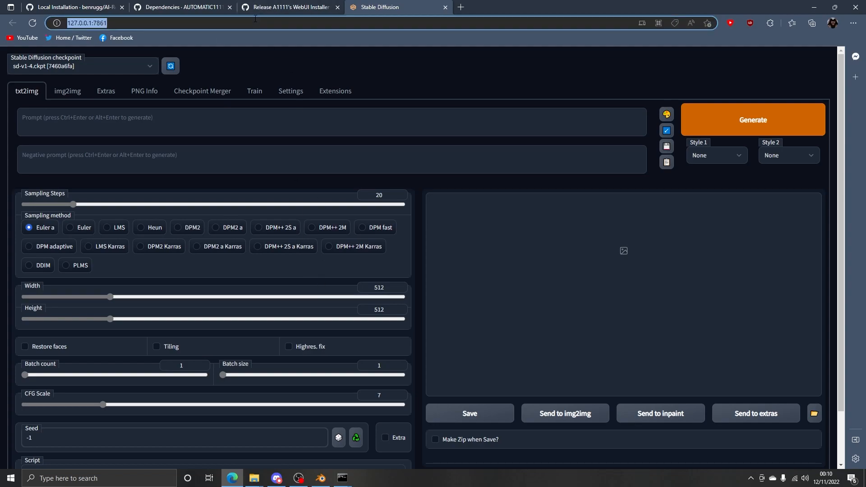
left_click(245, 52)
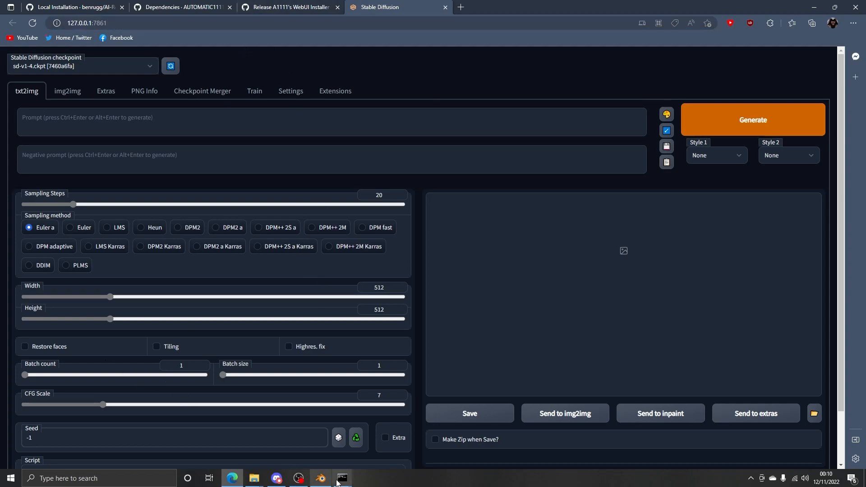
mouse_move(342, 477)
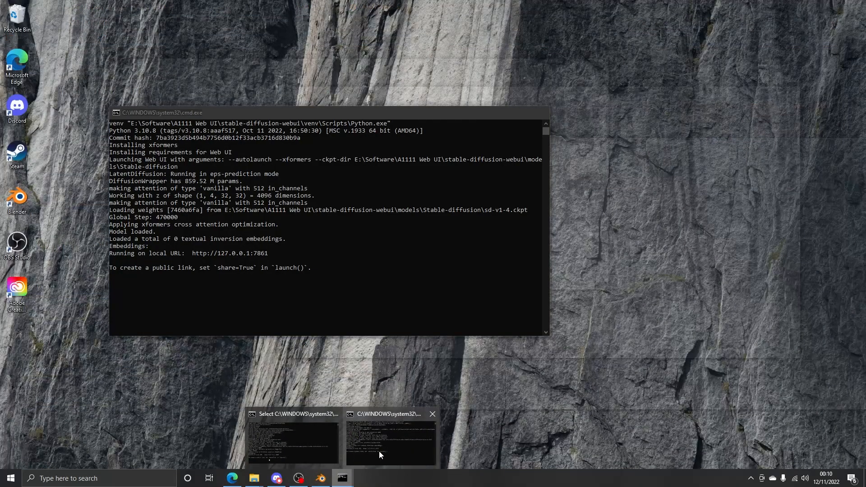
left_click(379, 451)
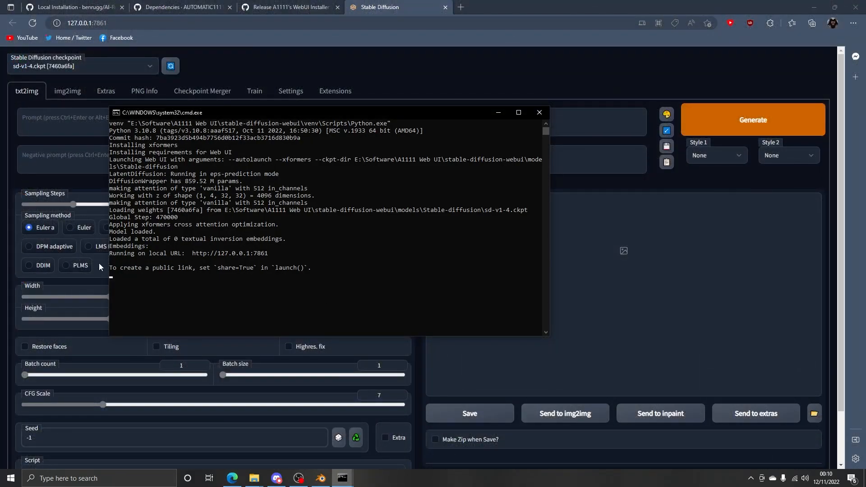
left_click_drag(192, 253, 271, 254)
left_click(267, 254)
left_click(270, 254)
left_click_drag(196, 254, 268, 254)
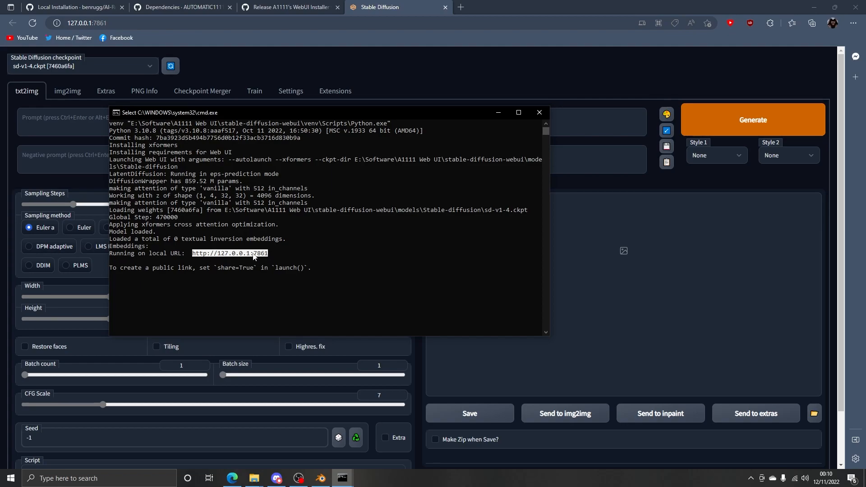
key("ctrl+c")
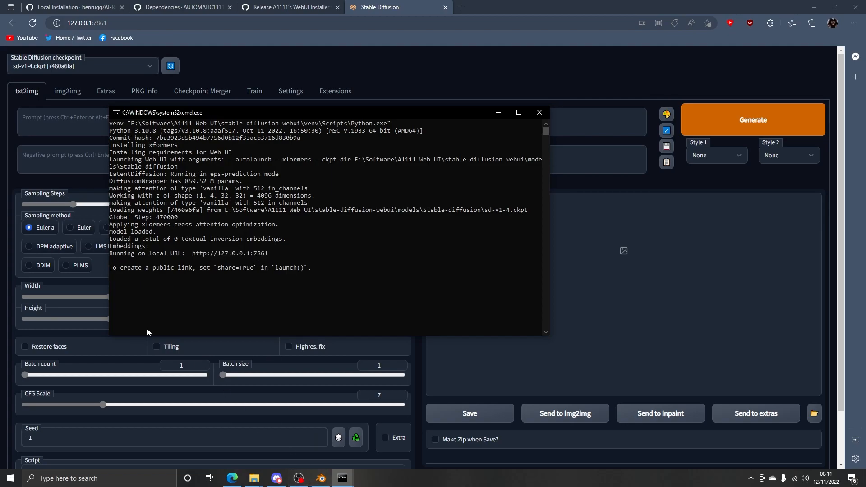
Switch to Blender, paste the copied address as AI Render's Local Web Server URL, and close the preferences
left_click(318, 478)
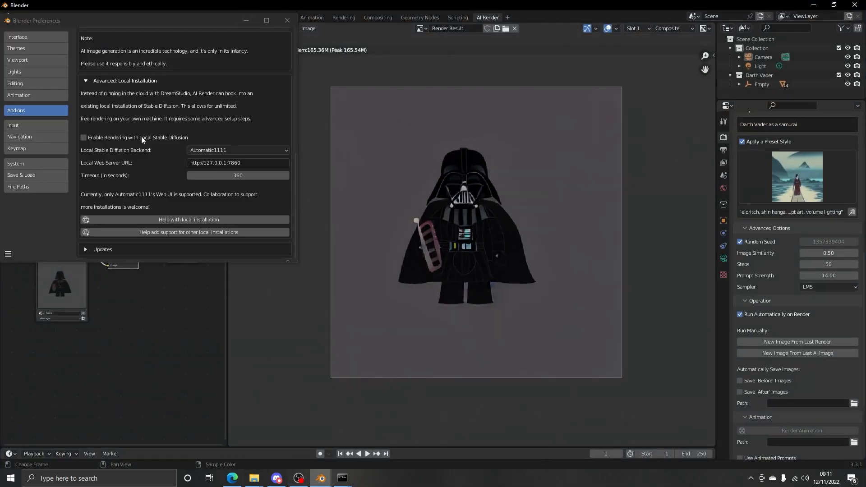
left_click(224, 163)
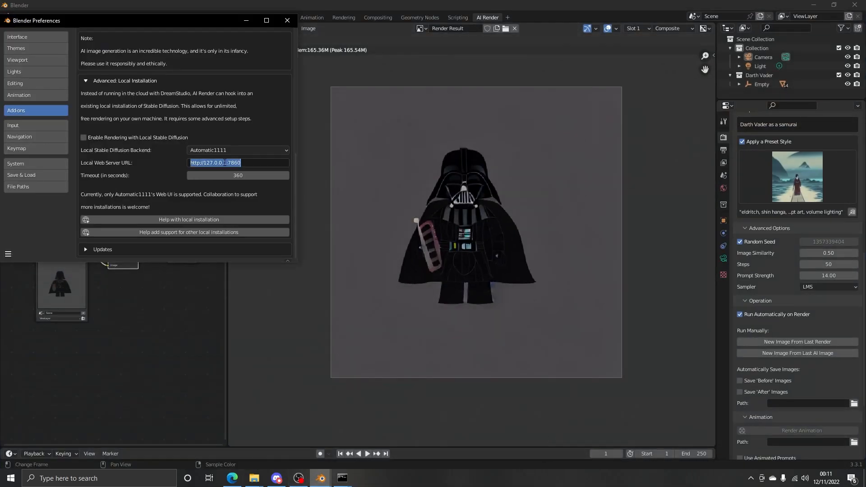
key("ctrl+v")
left_click(287, 20)
Open a command prompt in the stable-diffusion-webui folder inside E:\Software\A1111 Web UI
left_click(232, 479)
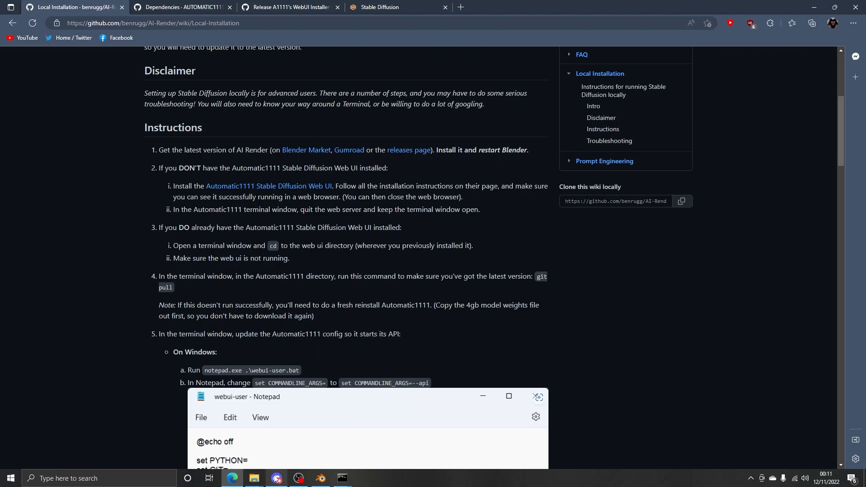
mouse_move(255, 478)
left_click(293, 451)
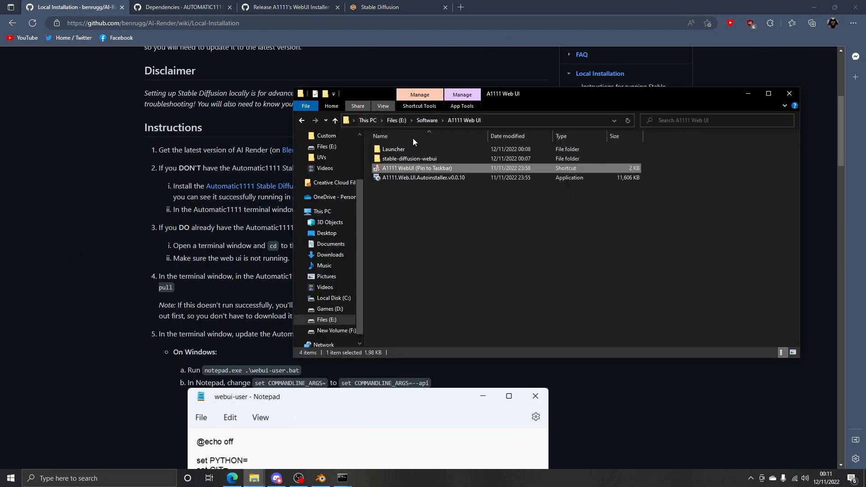
double_click(421, 158)
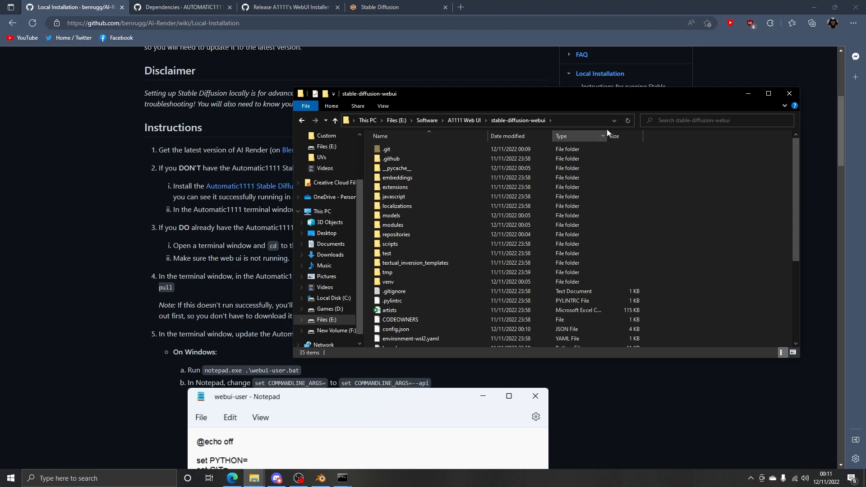
left_click(586, 120)
type("cmd")
key("Return")
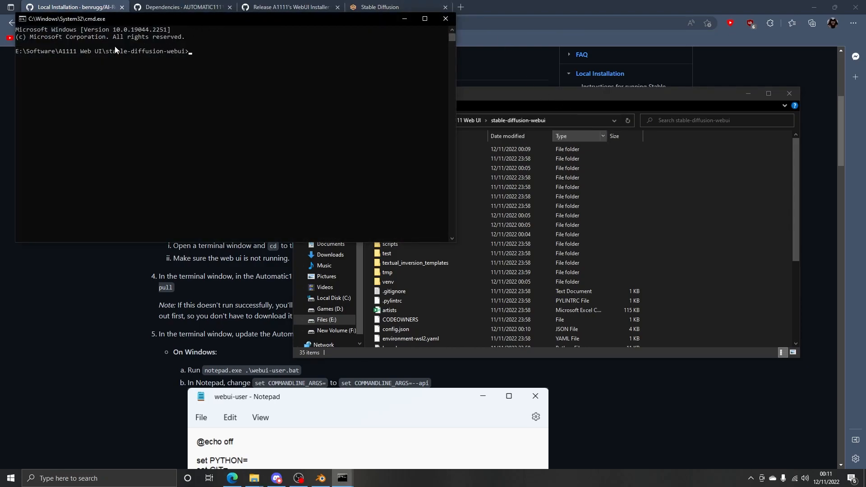
Run notepad.exe .\webui-user.bat in the command prompt, following the wiki's Windows instructions
left_click_drag(540, 96, 865, 169)
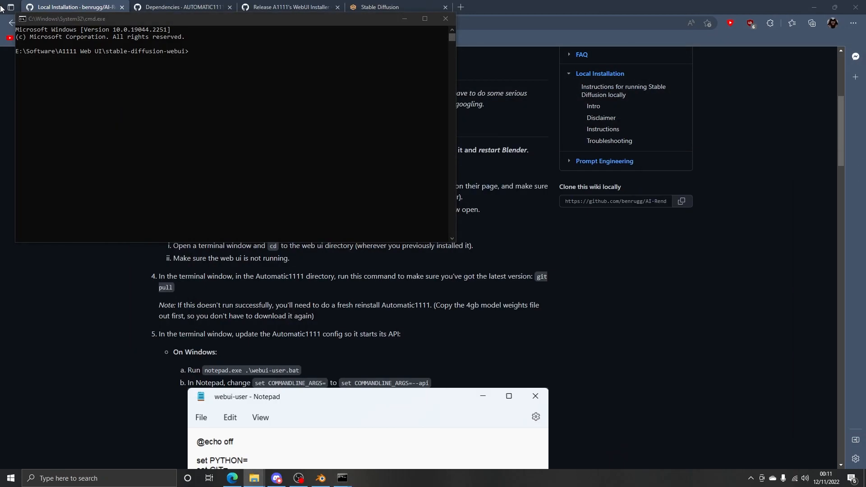
left_click_drag(122, 20, 410, 9)
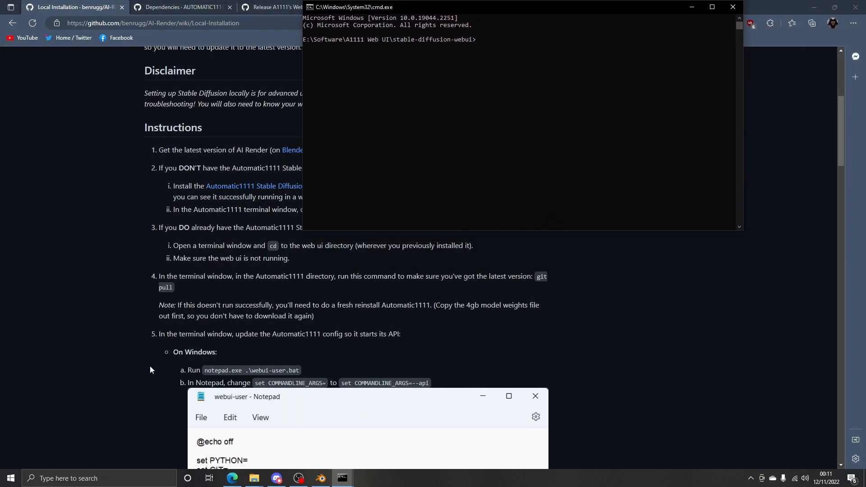
scroll(179, 345, "down", 4)
scroll(176, 330, "up", 4)
scroll(175, 318, "down", 1)
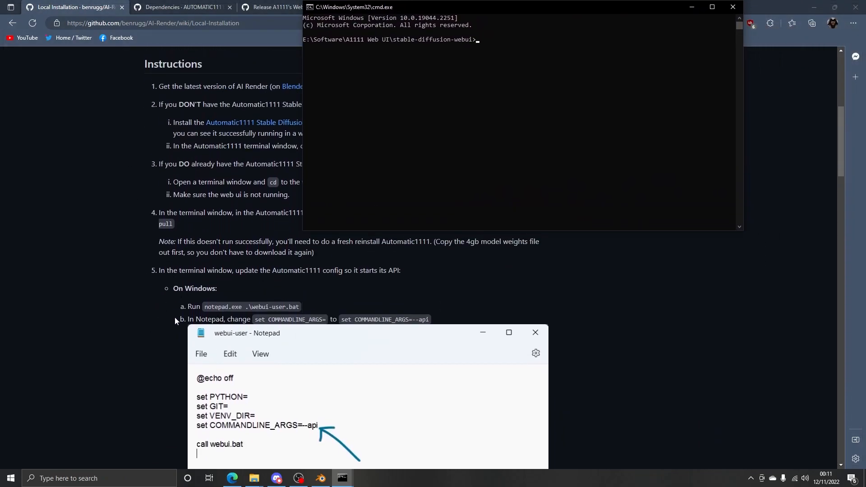
type("notepad.exe .\\webui-user.nbn")
key("Return")
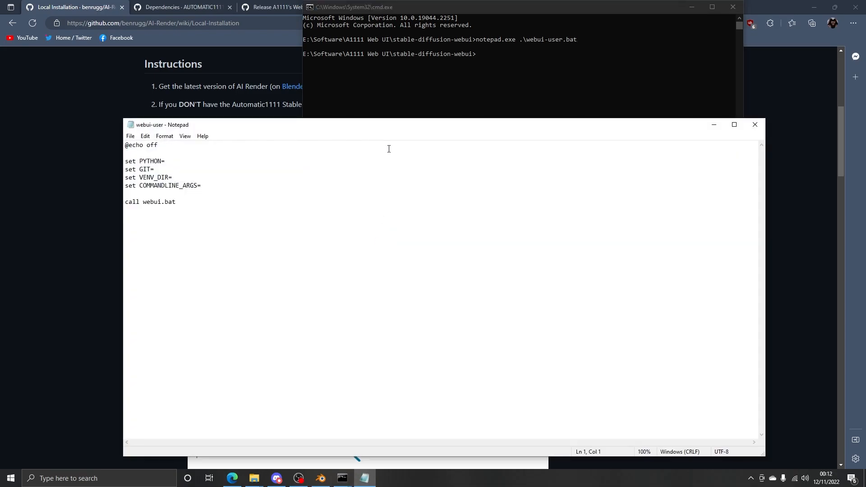
Minimize the command prompt and narrow the Notepad window so it sits beside the wiki's webui-user example
mouse_move(434, 131)
left_mouse_down()
mouse_move(736, 126)
mouse_move(332, 7)
mouse_move(495, 98)
mouse_move(426, 117)
left_mouse_up()
scroll(388, 97, "down", 4)
left_click_drag(327, 119, 416, 139)
left_click(691, 7)
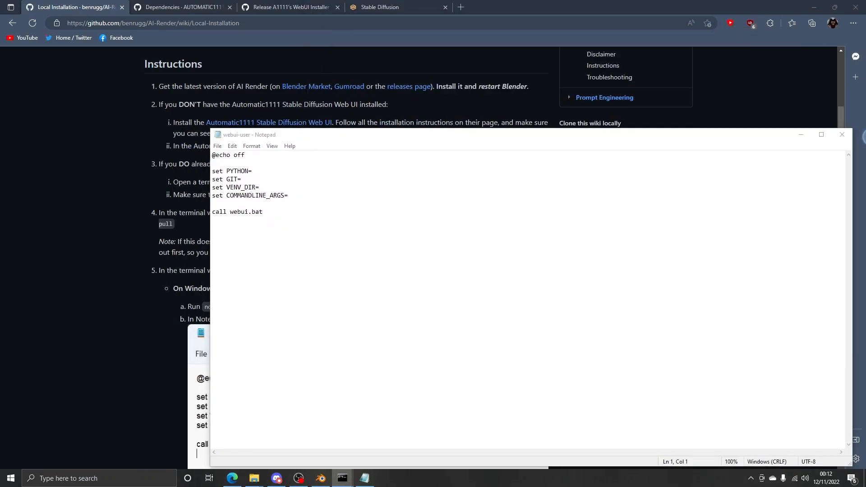
left_click(621, 146)
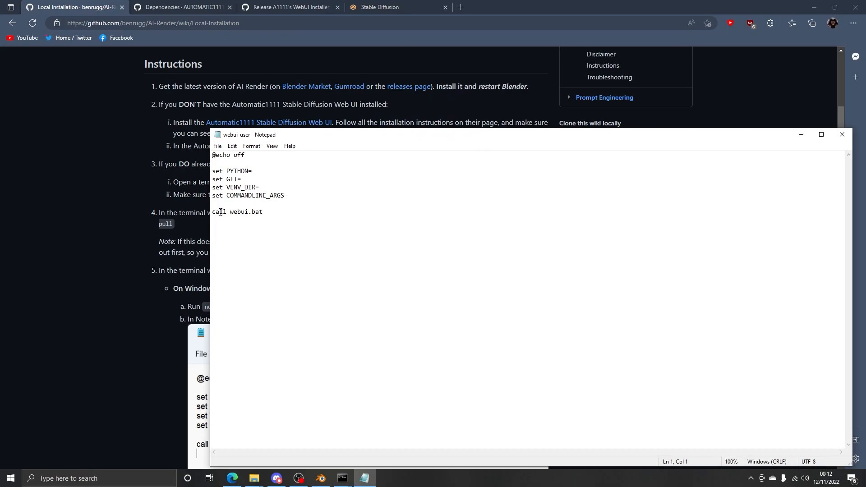
left_click_drag(210, 213, 547, 230)
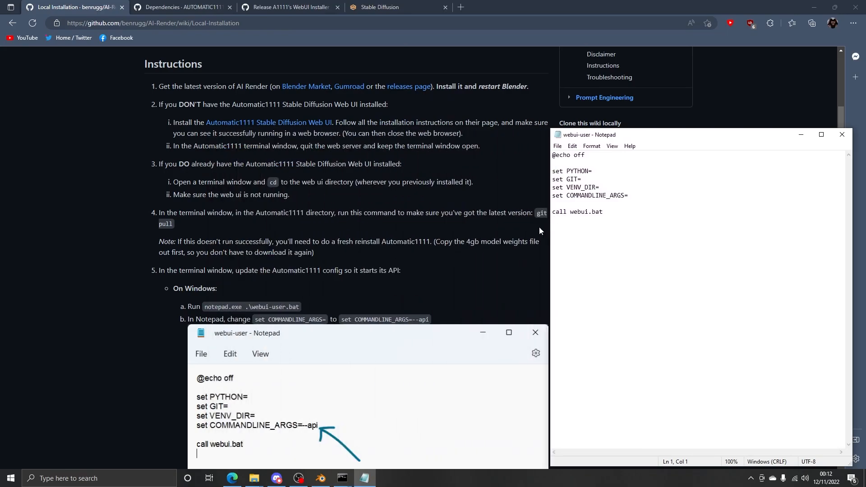
scroll(291, 322, "down", 3)
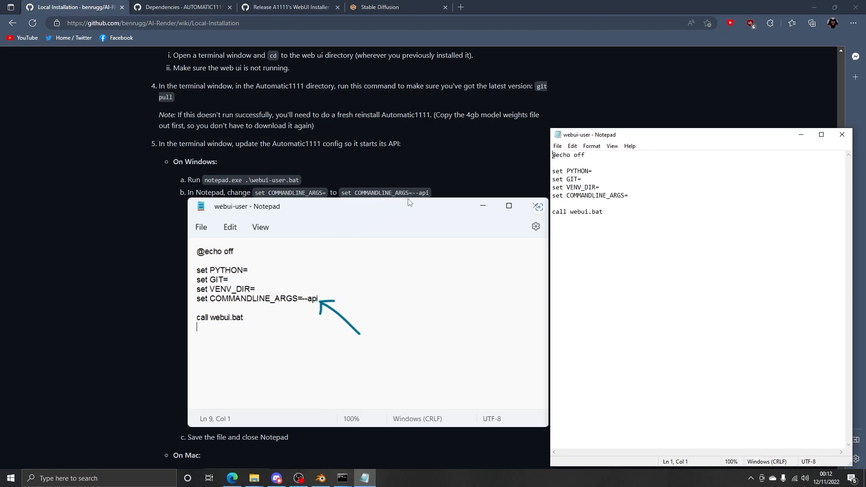
Change the arguments line to set COMMANDLINE_ARGS=--api, save the batch file and close Notepad
left_click(639, 195)
type("--api")
key("ctrl+s")
scroll(370, 280, "down", 5)
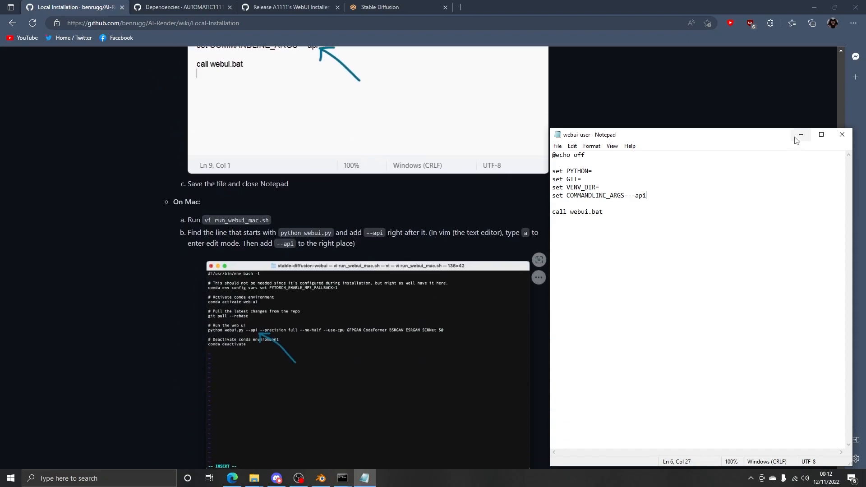
left_click(842, 134)
Check the wiki's instructions for starting the Automatic1111 server and close the Stable Diffusion browser tab
scroll(582, 214, "down", 9)
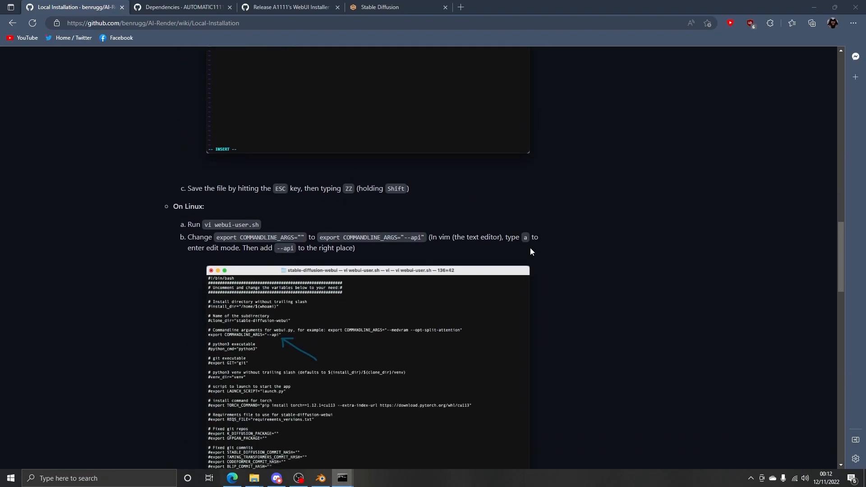
scroll(453, 255, "down", 7)
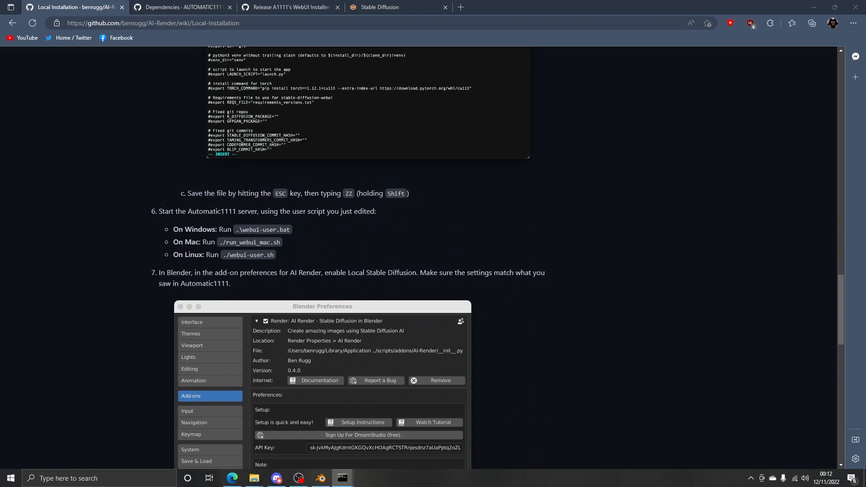
middle_click(392, 6)
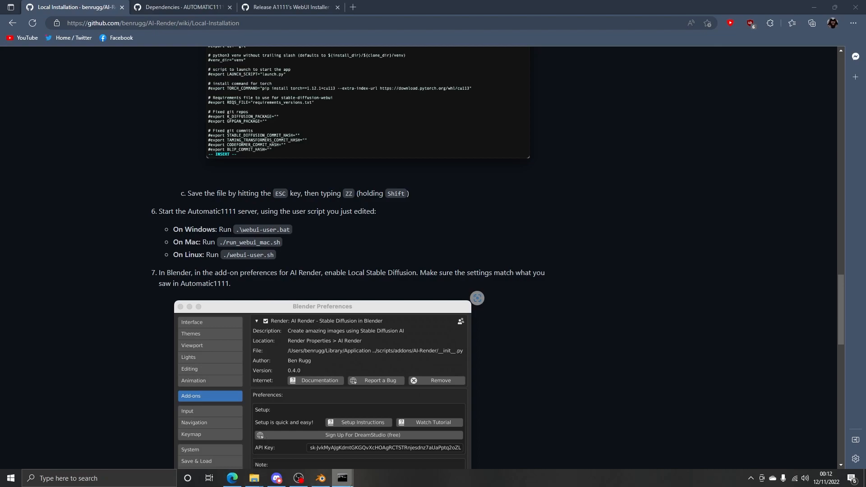
mouse_move(343, 478)
left_click_drag(865, 180, 454, 92)
left_click(598, 108)
left_click(808, 89)
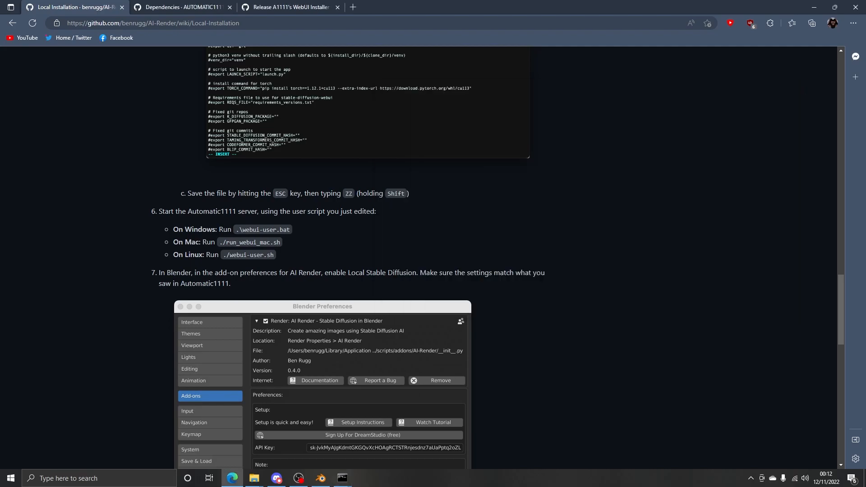
Run the edited webui-user Windows batch file from the stable-diffusion-webui folder to start the server
left_click_drag(865, 147, 615, 111)
scroll(535, 291, "down", 6)
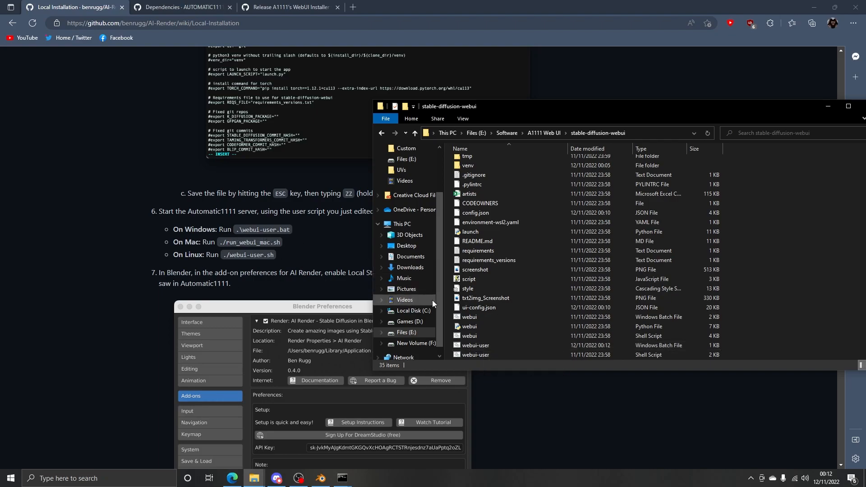
double_click(476, 346)
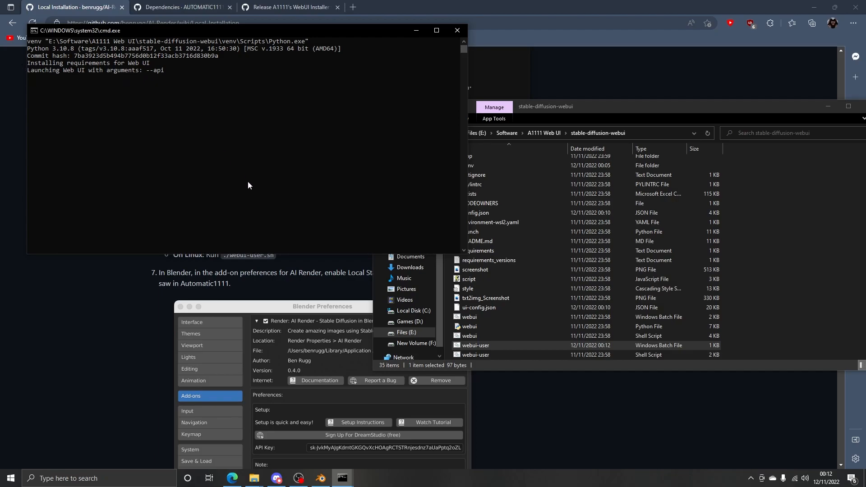
scroll(315, 410, "up", 6)
scroll(293, 410, "down", 8)
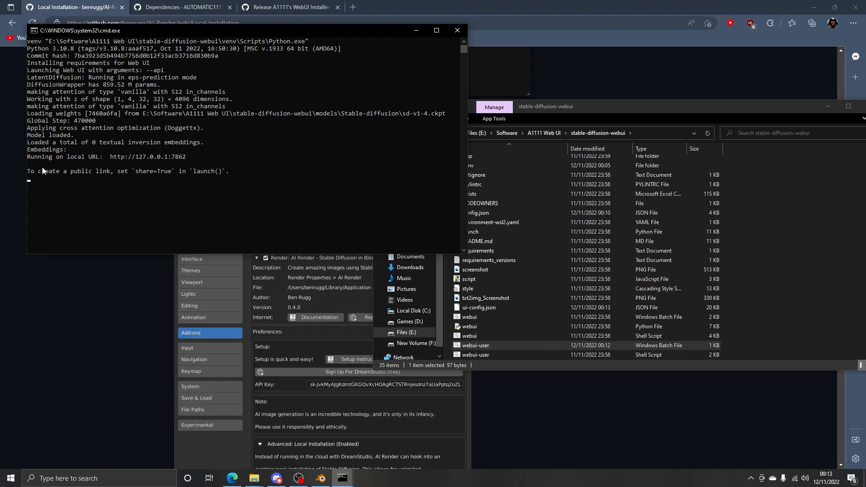
left_click_drag(112, 156, 187, 158)
key("ctrl+c")
Switch to Blender and open the AI Render add-on's advanced local installation settings in the preferences
left_click(321, 479)
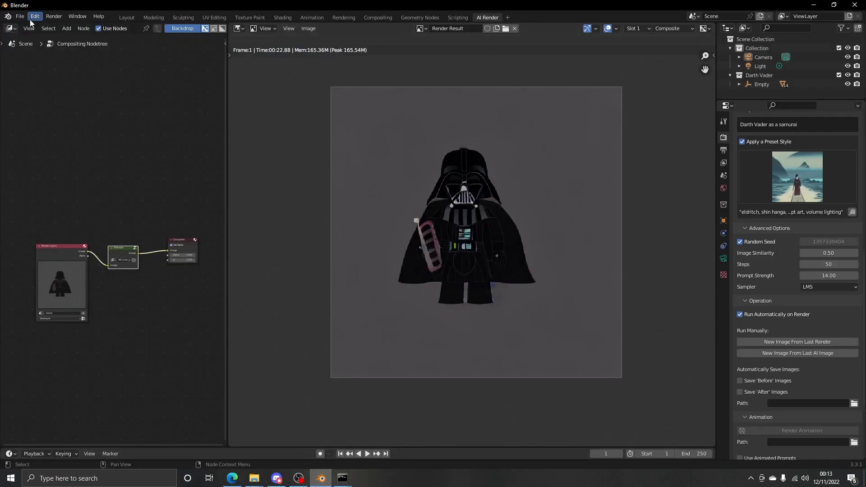
left_click(30, 20)
left_click(53, 142)
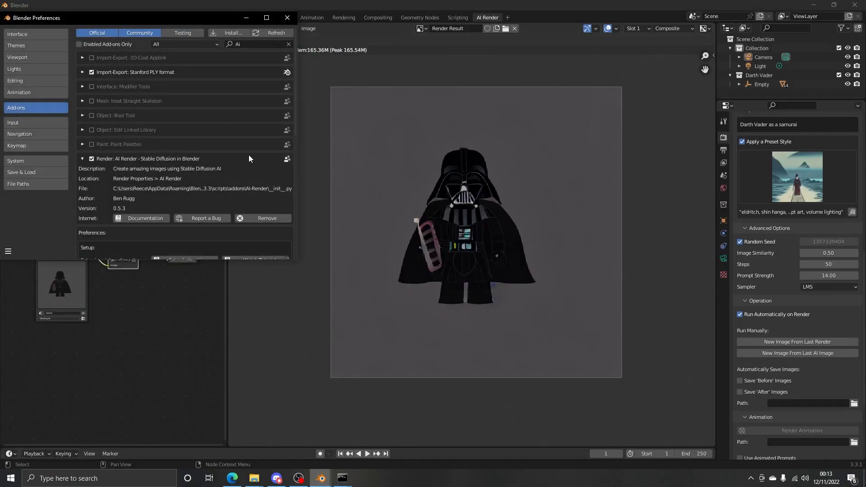
scroll(242, 144, "down", 10)
scroll(161, 74, "up", 6)
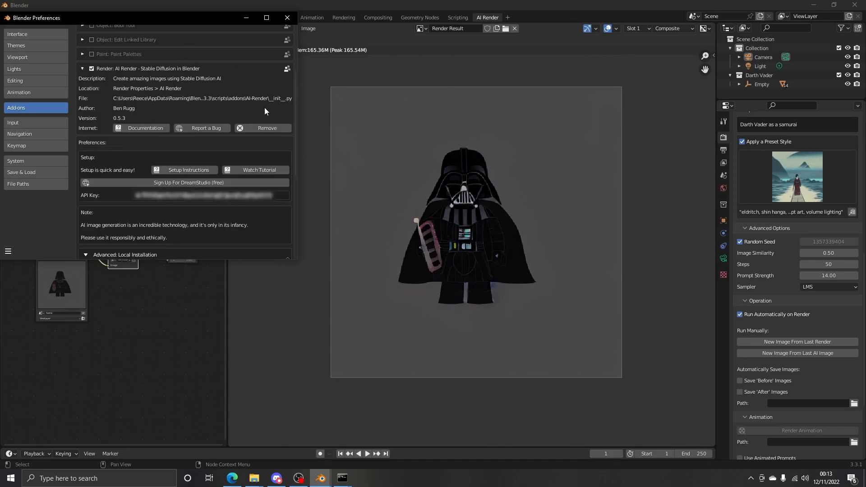
scroll(154, 129, "down", 7)
scroll(118, 122, "up", 5)
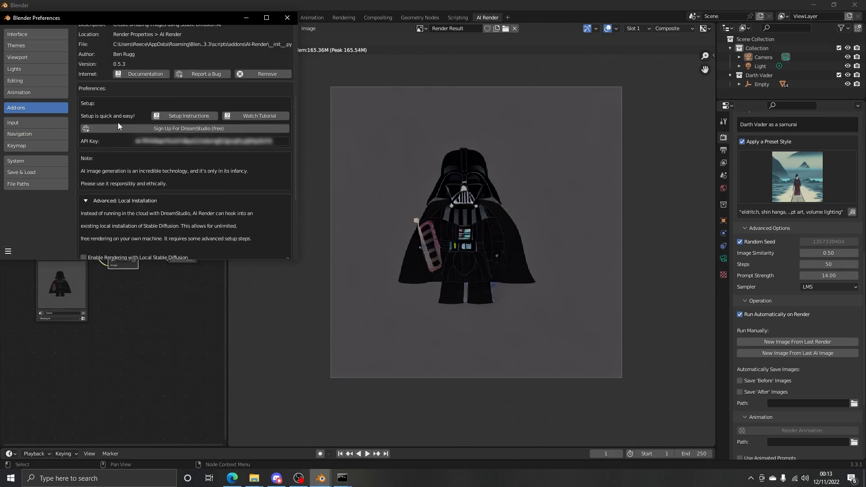
scroll(110, 167, "down", 4)
scroll(99, 154, "down", 1)
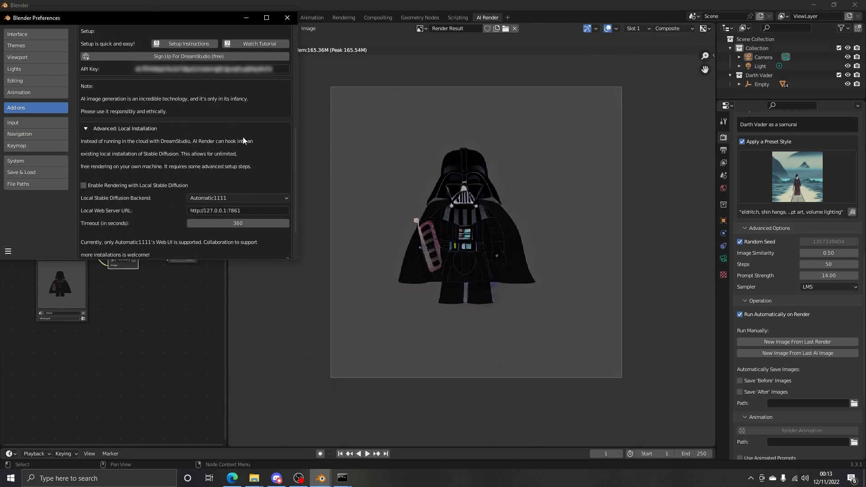
scroll(169, 180, "down", 3)
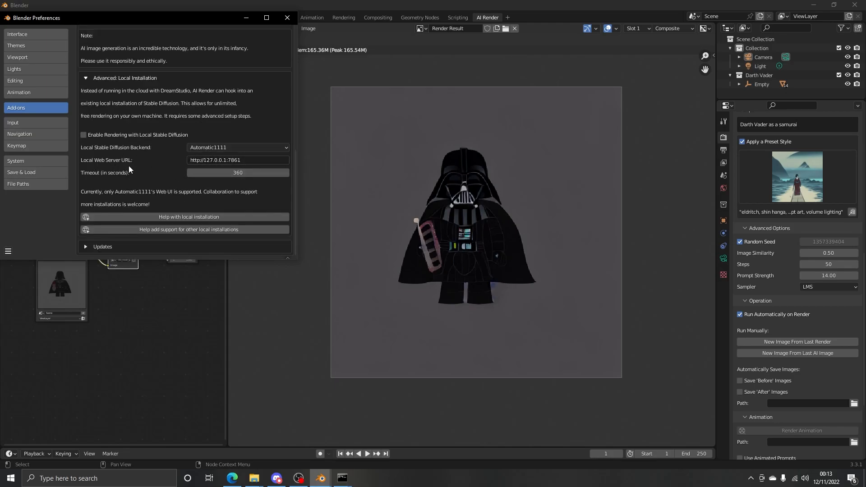
left_click(243, 160)
left_click(246, 161)
key("BackSpace")
type("2")
left_click(83, 134)
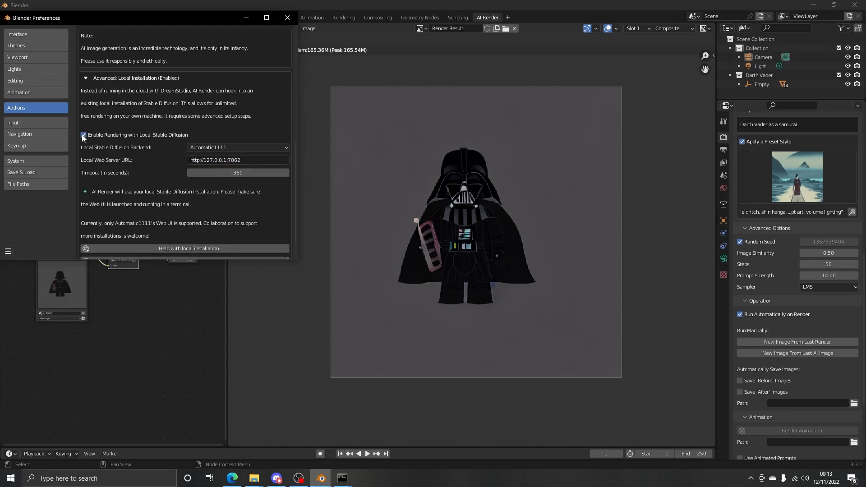
Clear the API key from the AI Render add-on's setup settings and close the preferences
scroll(82, 135, "up", 6)
left_click(170, 145)
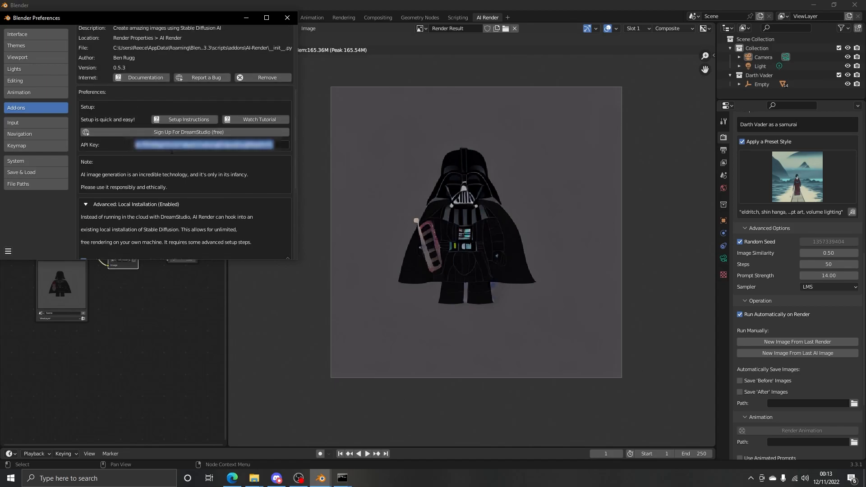
key("BackSpace")
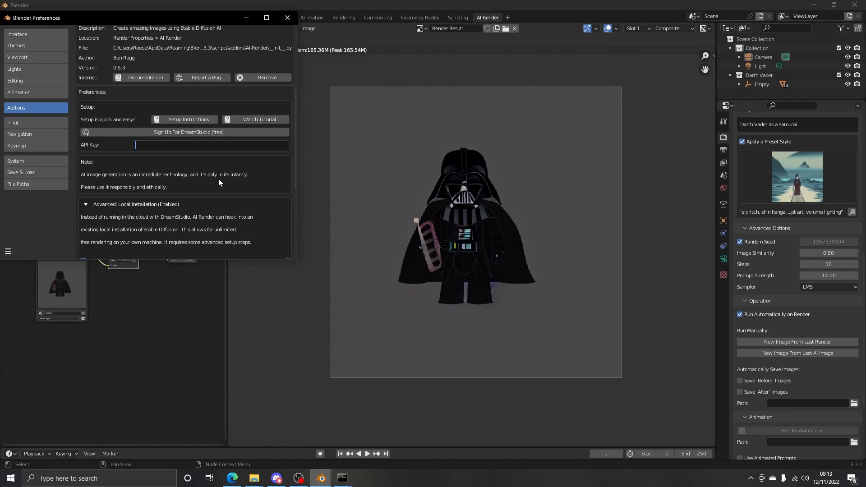
left_click(288, 19)
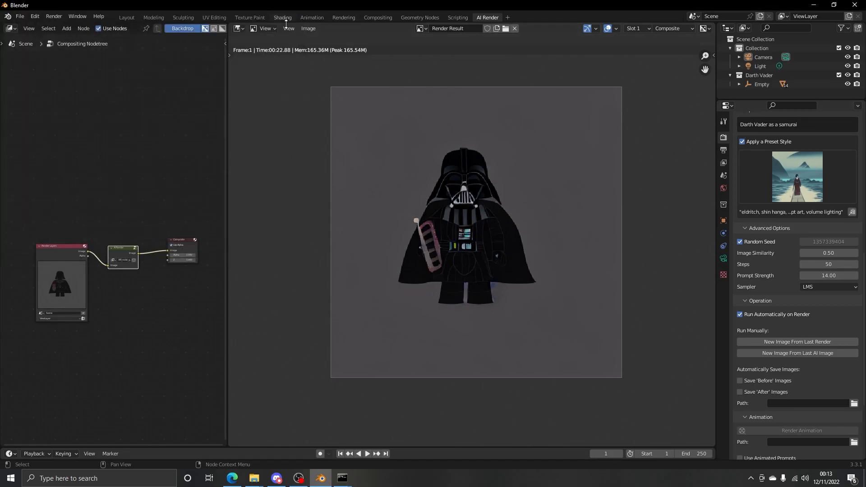
Render the Darth Vader scene with AI Render using the local Stable Diffusion installation, and close the render window
key("F12")
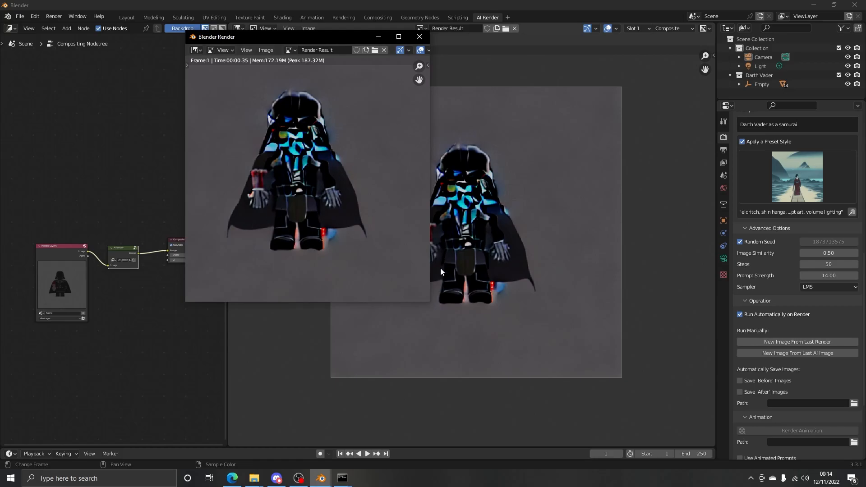
left_click(419, 37)
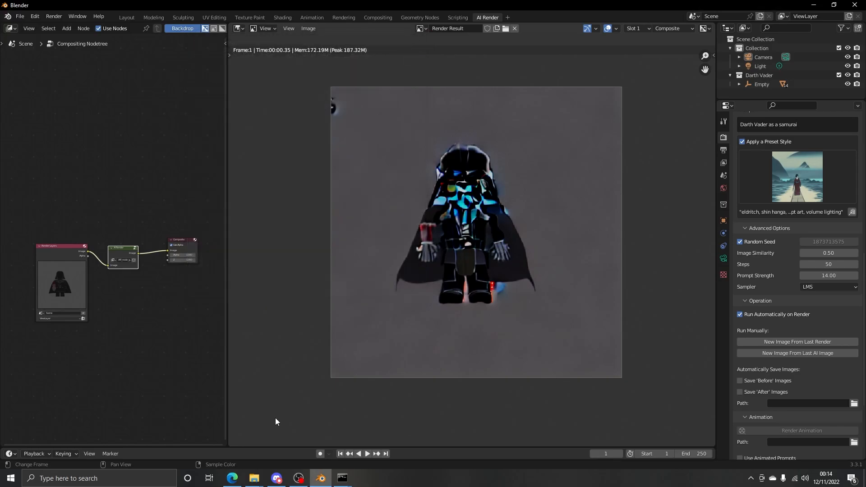
left_click(277, 481)
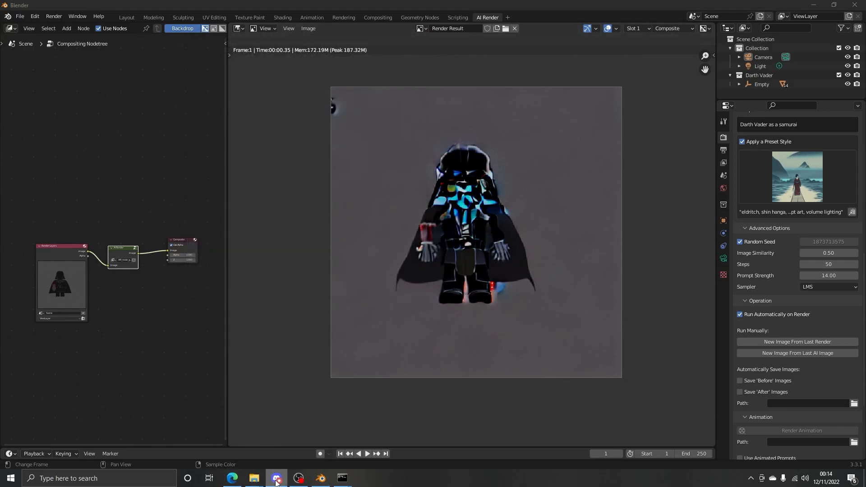